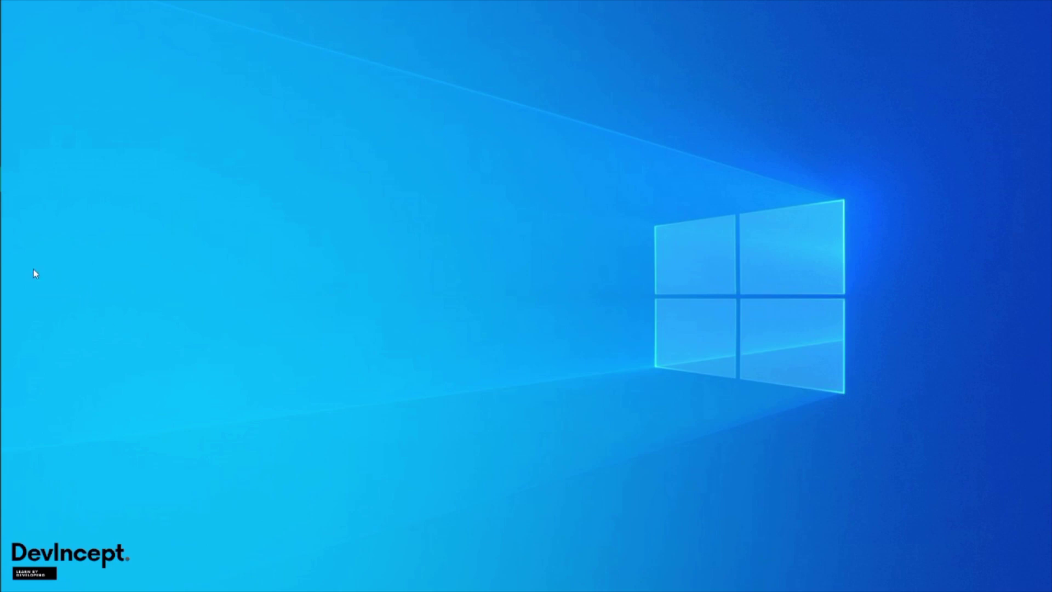
# Step: Bring up the Contribution Program III Typeform in Edge and start it with 'Count me in'
pyautogui.moveTo(1, 224)
pyautogui.click(17, 102)
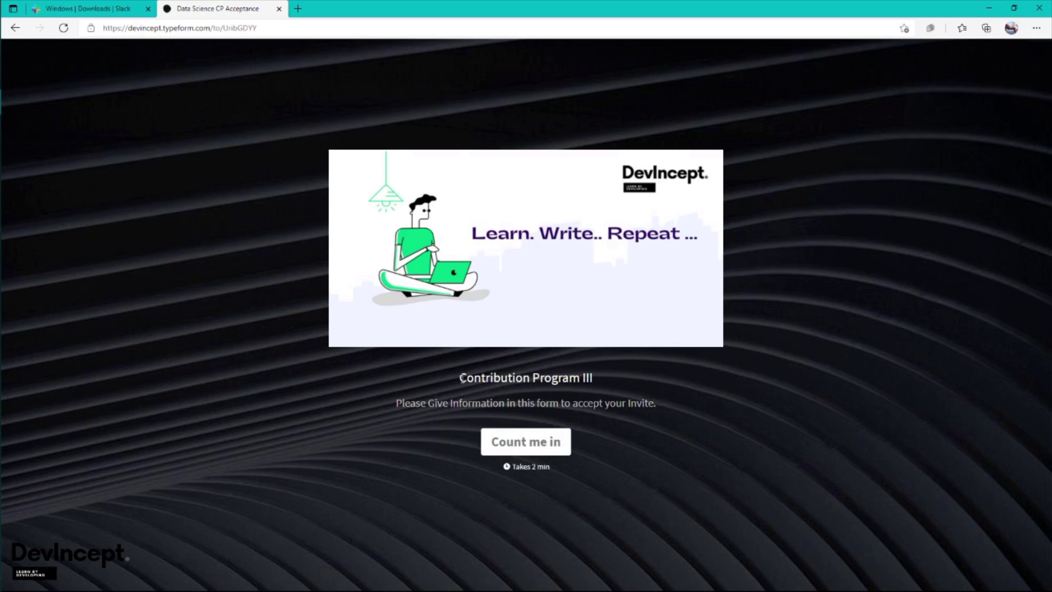
pyautogui.moveTo(459, 378); pyautogui.dragTo(660, 383)
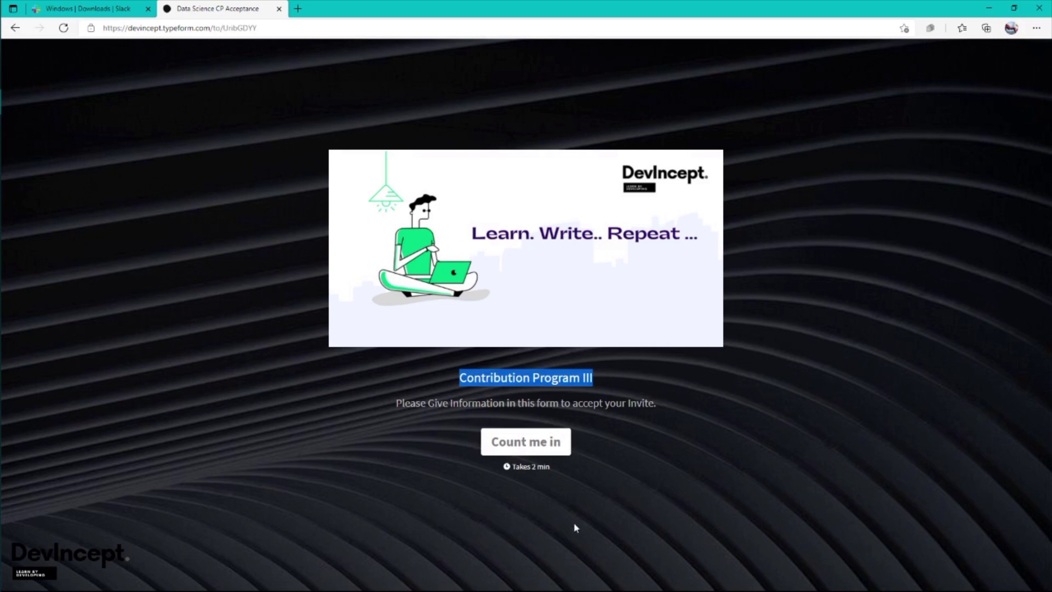
pyautogui.click(514, 444)
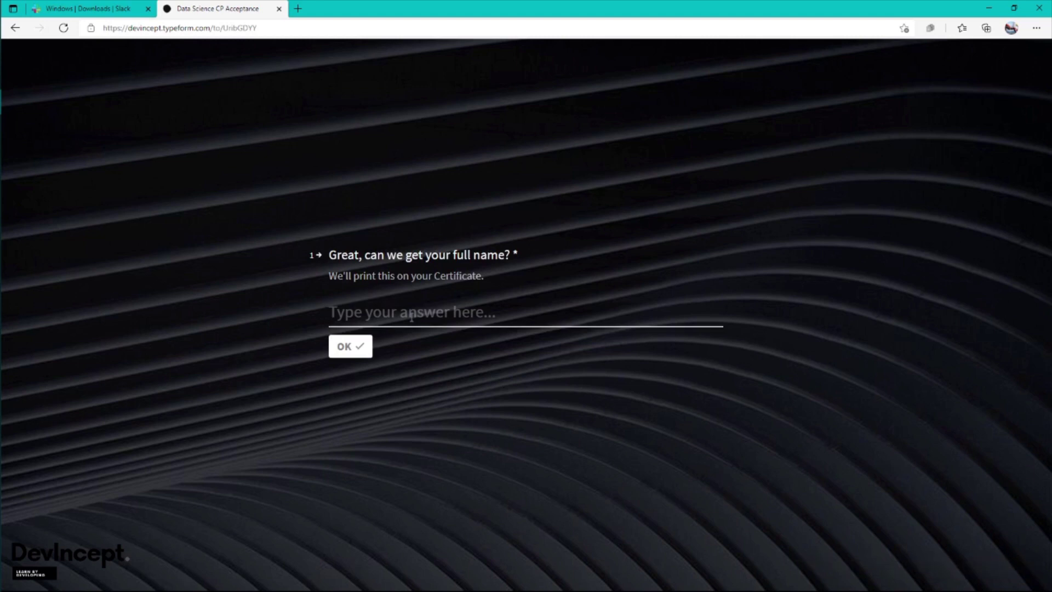
# Step: Fill the full-name and email answers from saved autofill entries, submitting each
pyautogui.write('DevIncept')
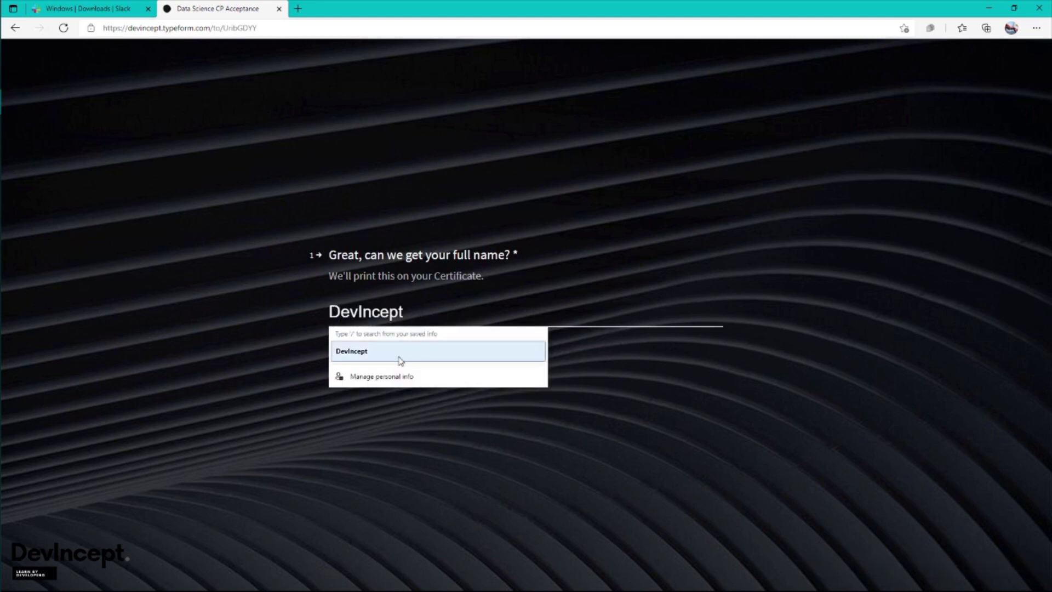
pyautogui.click(399, 356)
pyautogui.click(355, 355)
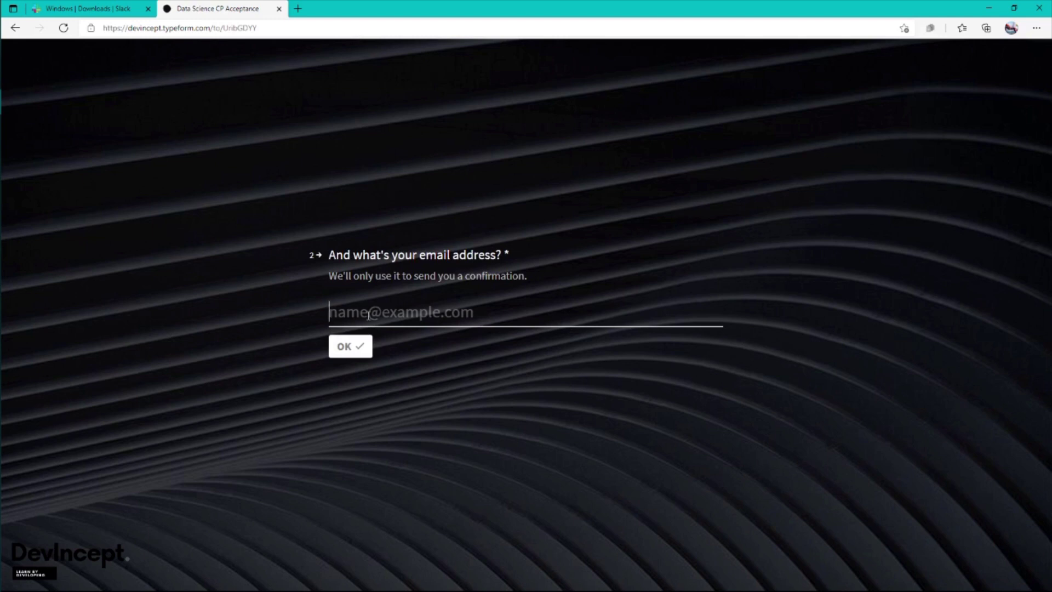
pyautogui.write('Devi')
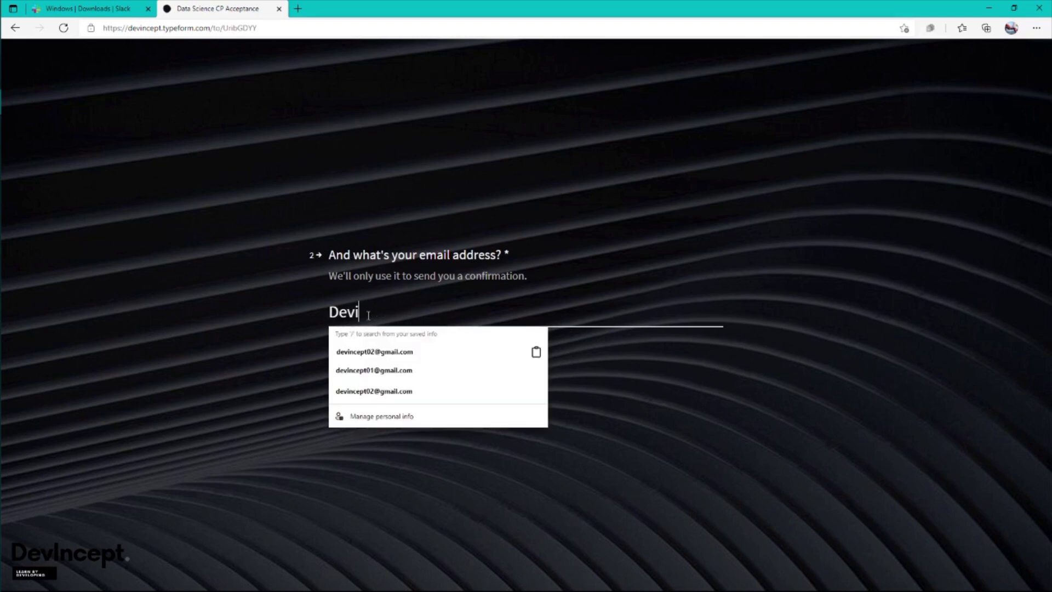
pyautogui.click(342, 351)
pyautogui.click(355, 350)
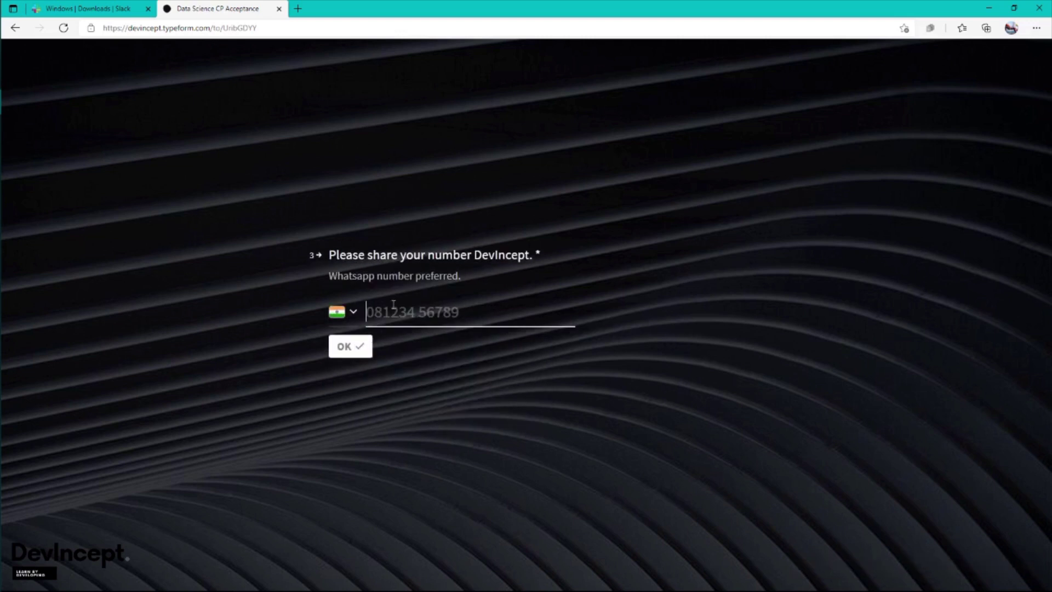
# Step: Enter the phone number and Github username, then move past the LinkedIn profile question
pyautogui.write('99999999999')
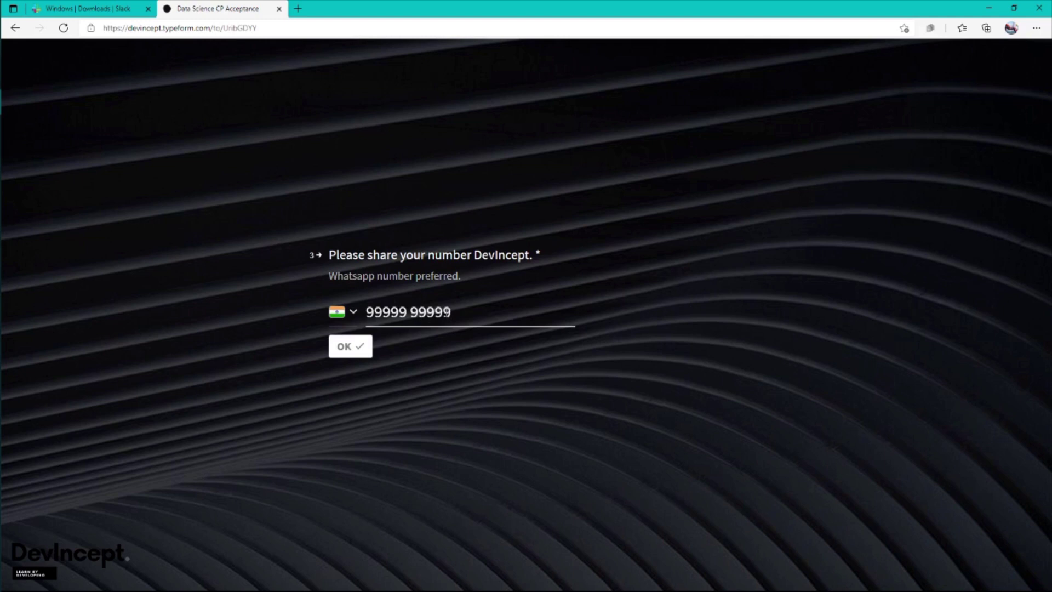
pyautogui.click(352, 351)
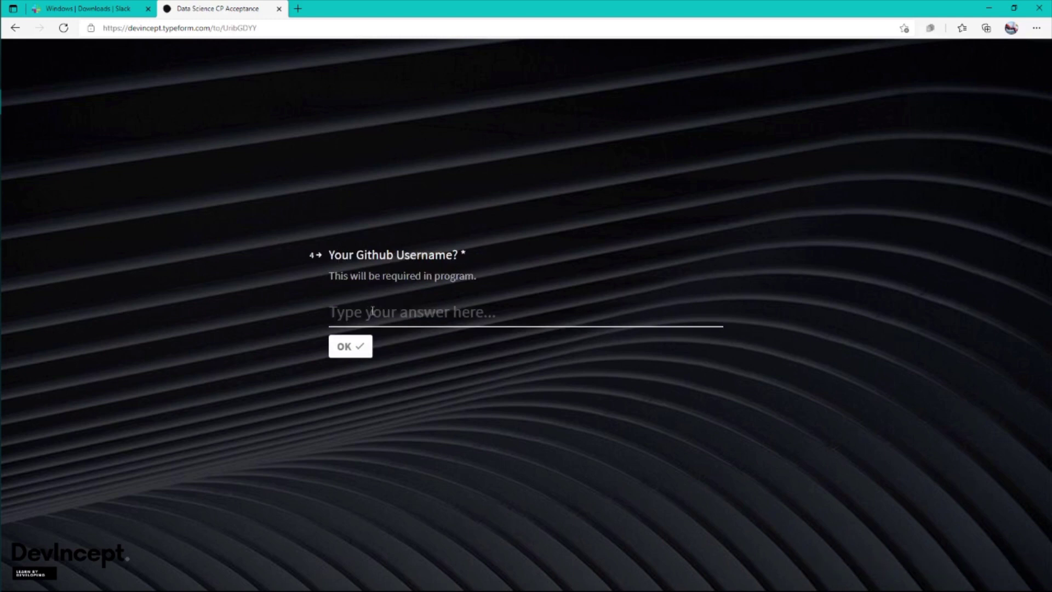
pyautogui.write('Dev')
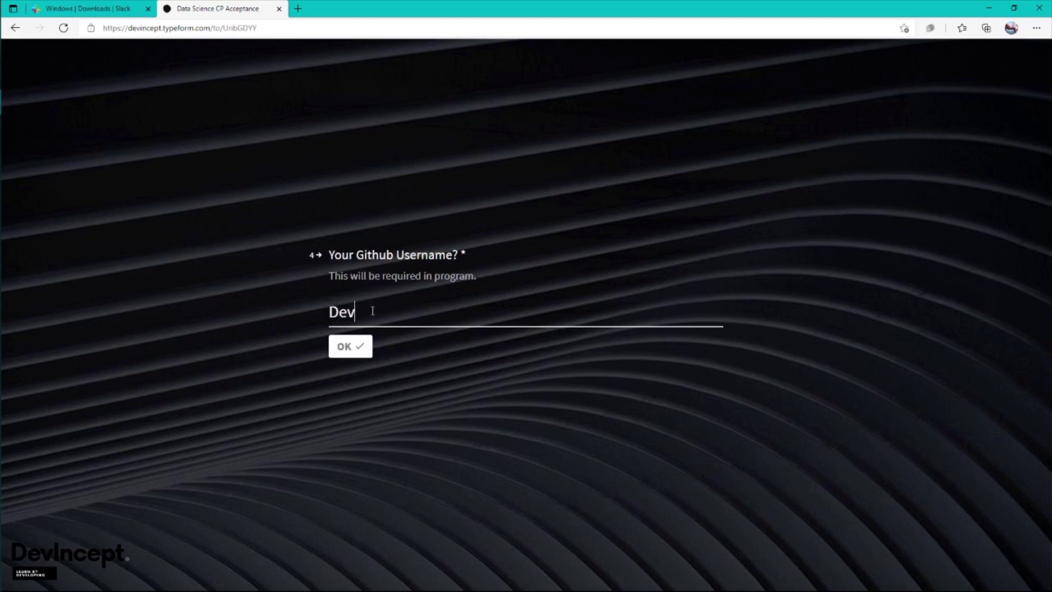
pyautogui.write('Incept')
pyautogui.click(353, 356)
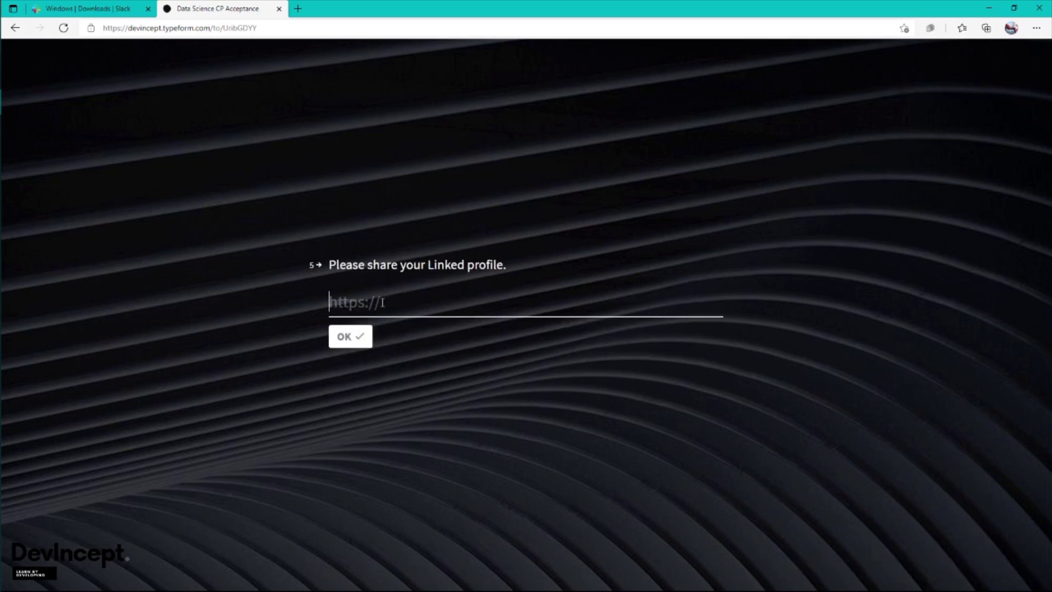
pyautogui.click(365, 337)
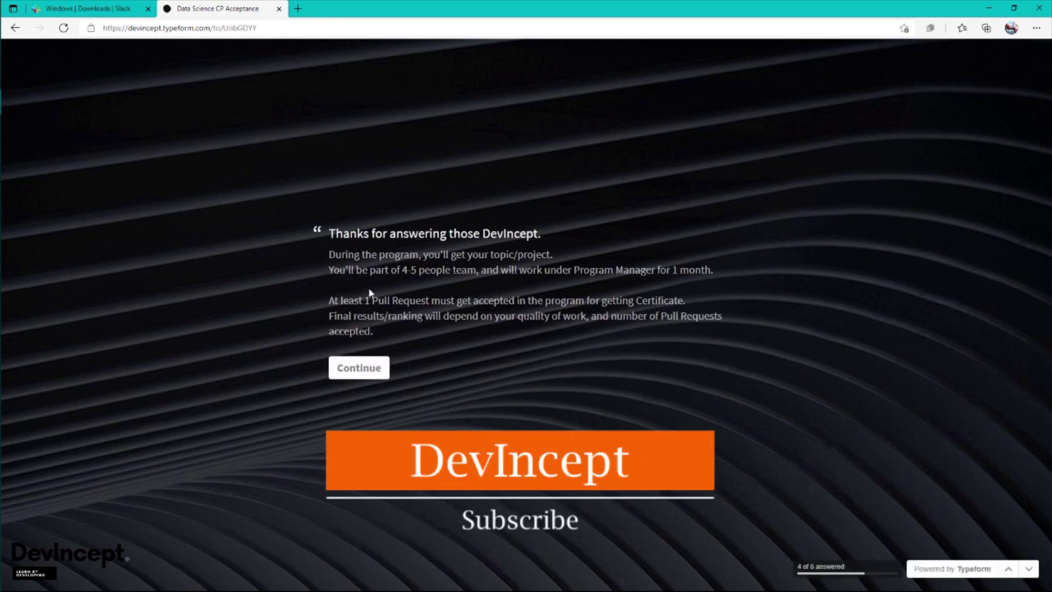
# Step: Continue past the program-rules thank-you message and submit the completed form
pyautogui.moveTo(331, 235); pyautogui.dragTo(421, 347)
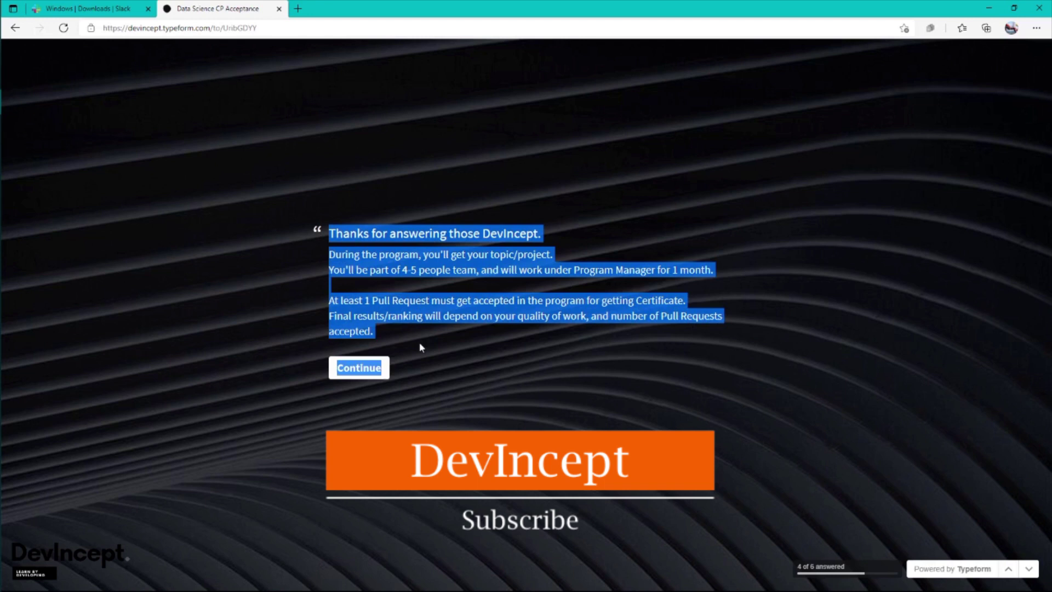
pyautogui.click(420, 338)
pyautogui.click(373, 377)
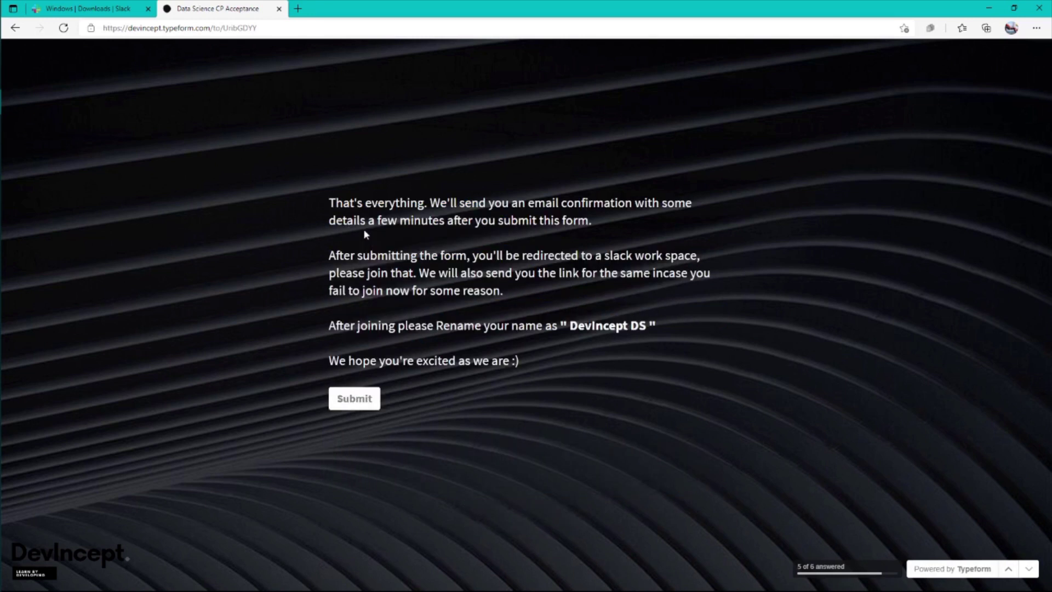
pyautogui.moveTo(431, 203); pyautogui.dragTo(608, 223)
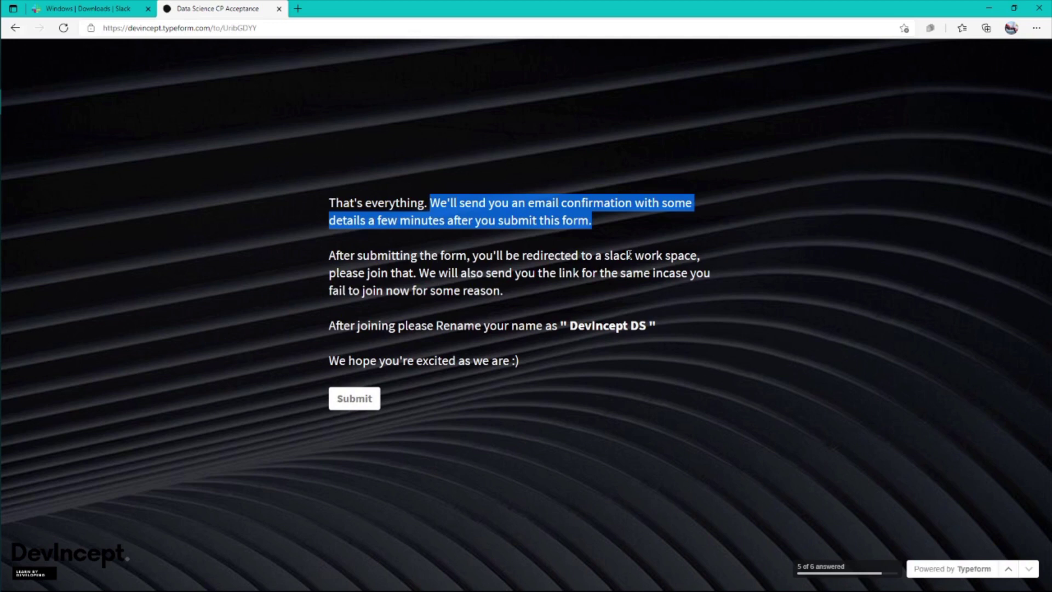
pyautogui.click(367, 406)
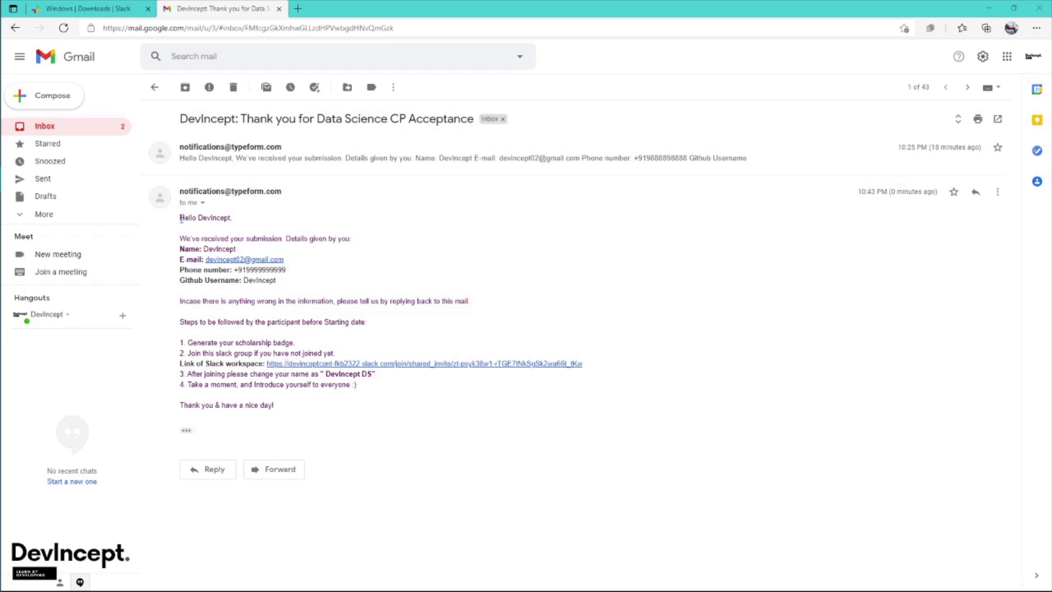
# Step: Read through the submitted details in the DevIncept confirmation email
pyautogui.moveTo(181, 217); pyautogui.dragTo(290, 285)
pyautogui.click(290, 285)
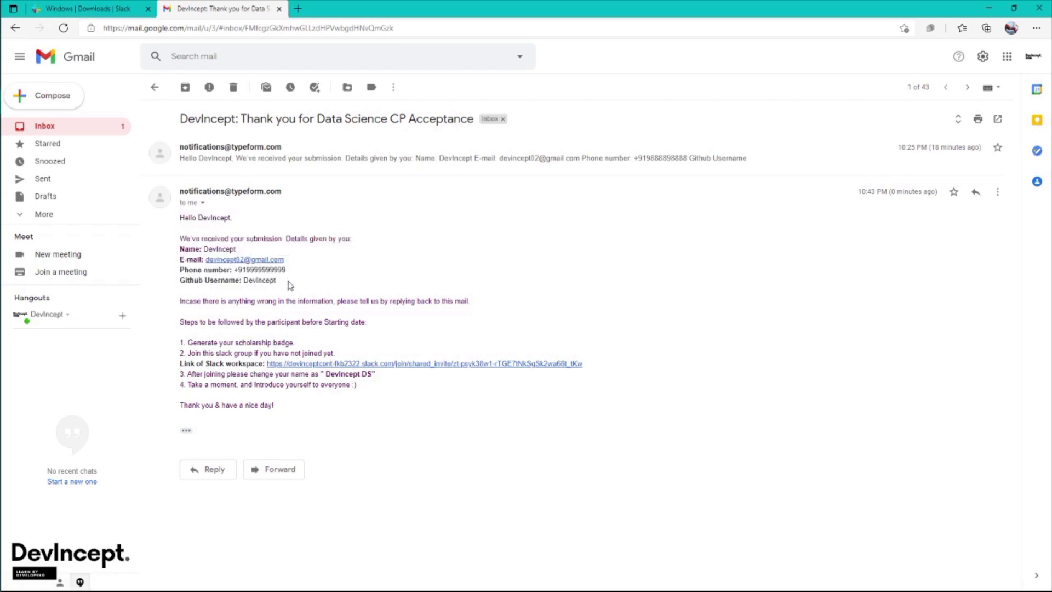
pyautogui.moveTo(181, 217); pyautogui.dragTo(357, 411)
pyautogui.click(301, 345)
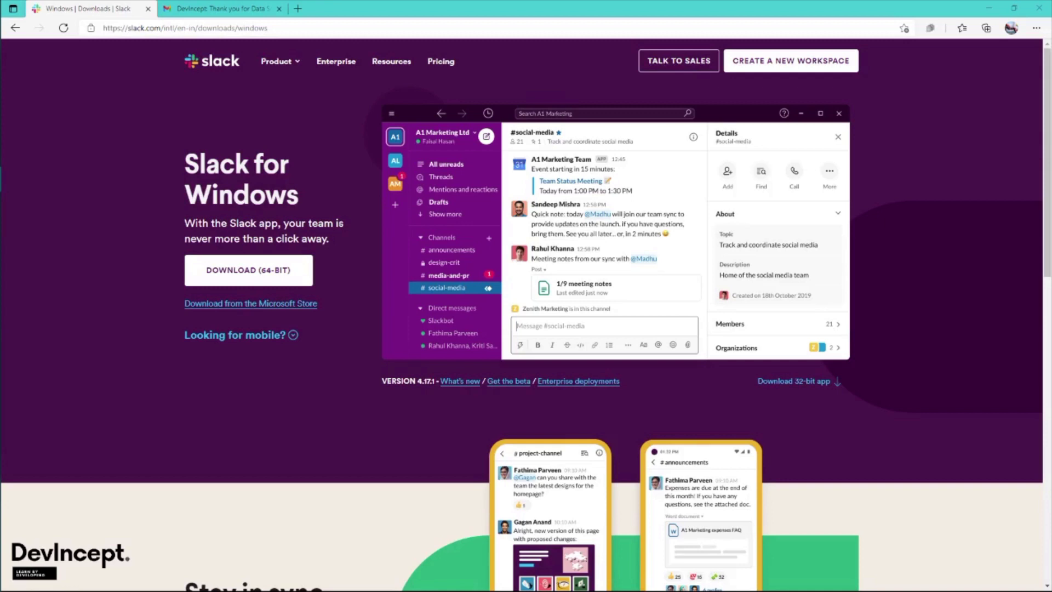
# Step: Download the 64-bit Slack installer for Windows, minimize the Slack sign-in window, and return to Gmail
pyautogui.click(288, 31)
pyautogui.click(110, 254)
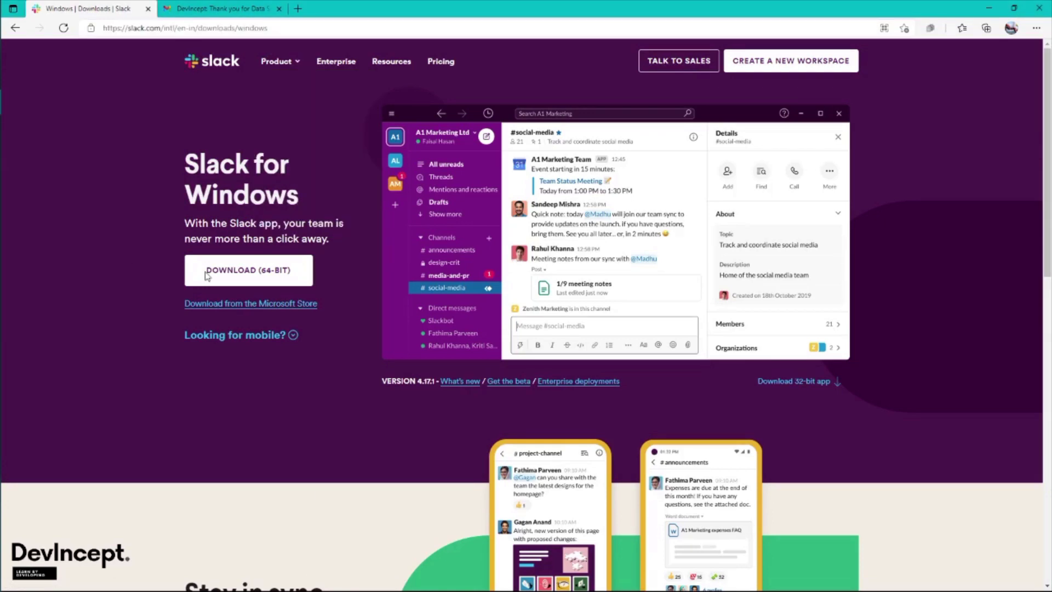
pyautogui.click(250, 279)
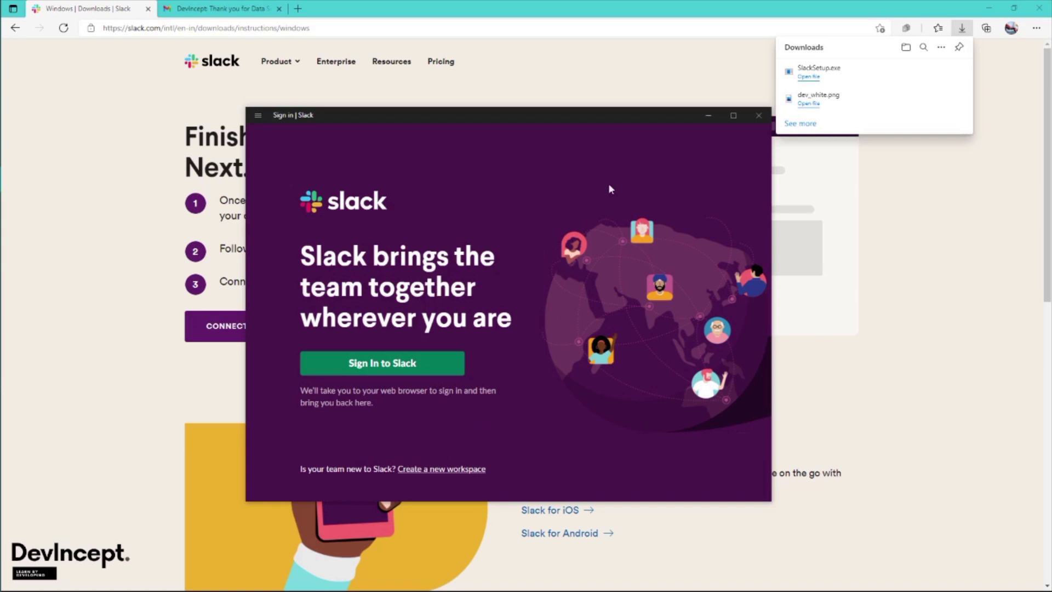
pyautogui.click(714, 115)
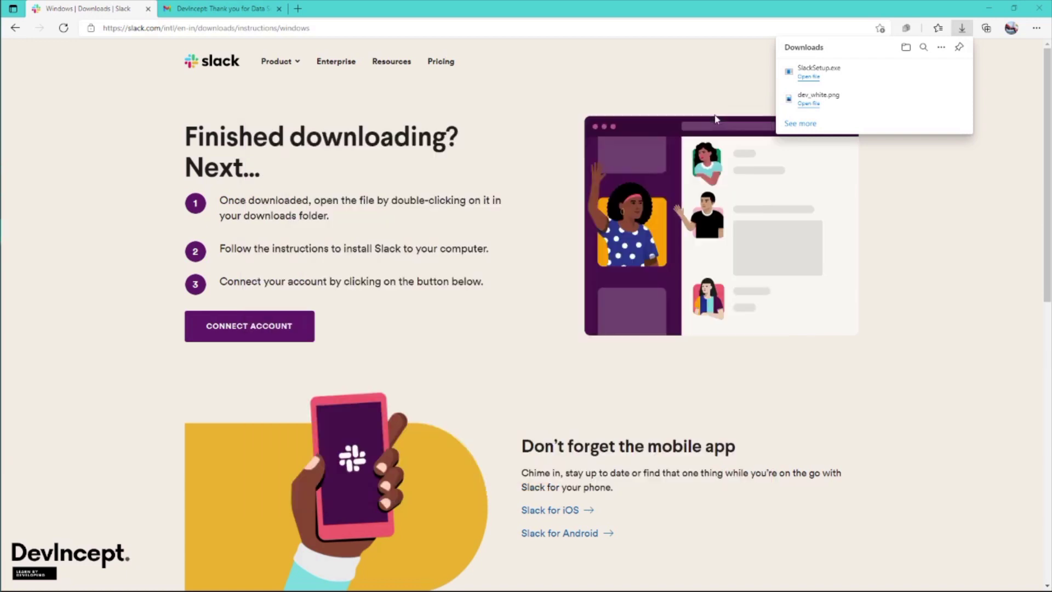
pyautogui.click(248, 8)
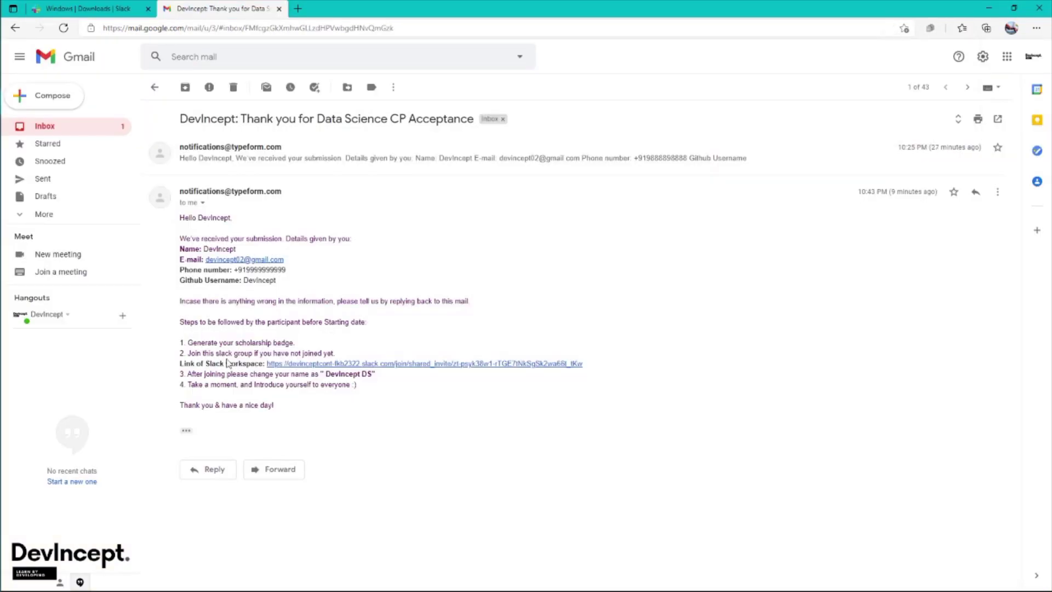
# Step: Open the Slack invite link and paste the registered email address from Gmail into the join form
pyautogui.click(352, 364)
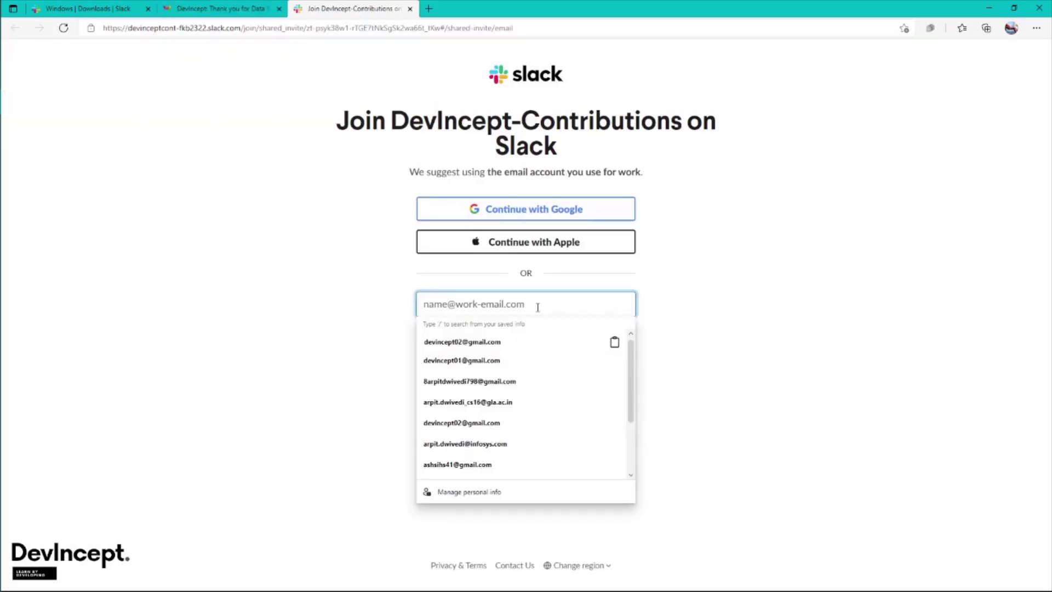
pyautogui.hotkey('ctrl', 'shift', 'Tab')
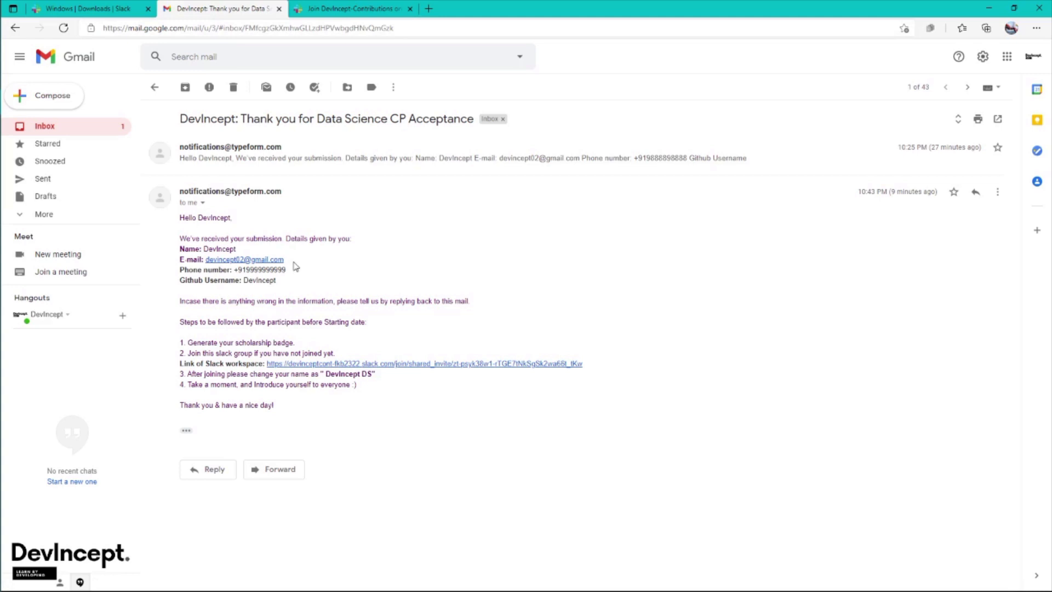
pyautogui.moveTo(296, 266); pyautogui.dragTo(205, 261)
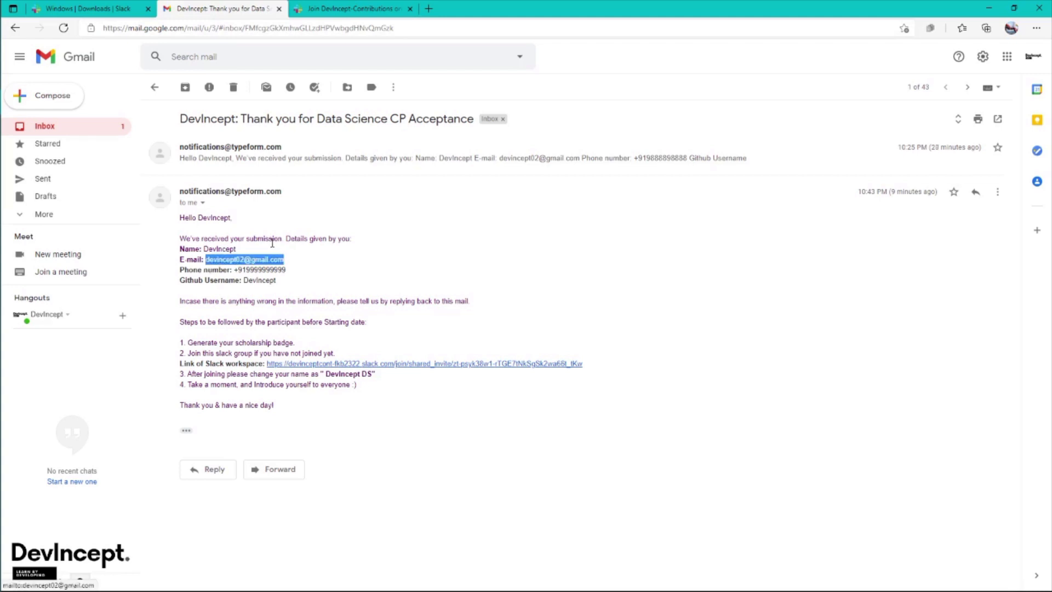
pyautogui.hotkey('ctrl', 'c')
pyautogui.hotkey('ctrl', 'Tab')
pyautogui.hotkey('ctrl', 'a')
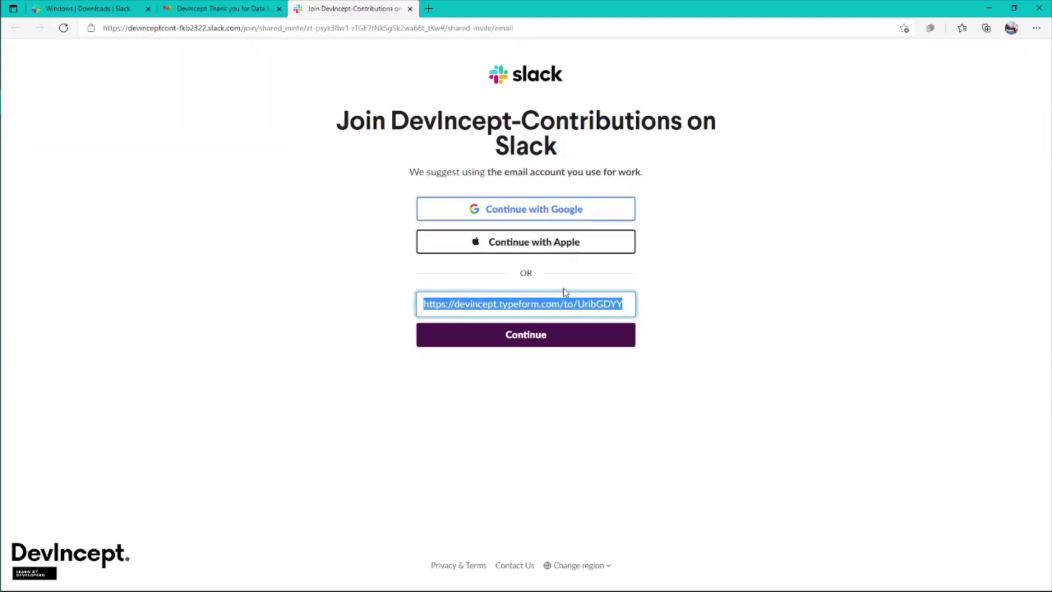
pyautogui.hotkey('ctrl', 'v')
# Step: Submit the email and enter the emailed confirmation code from Gmail
pyautogui.click(756, 308)
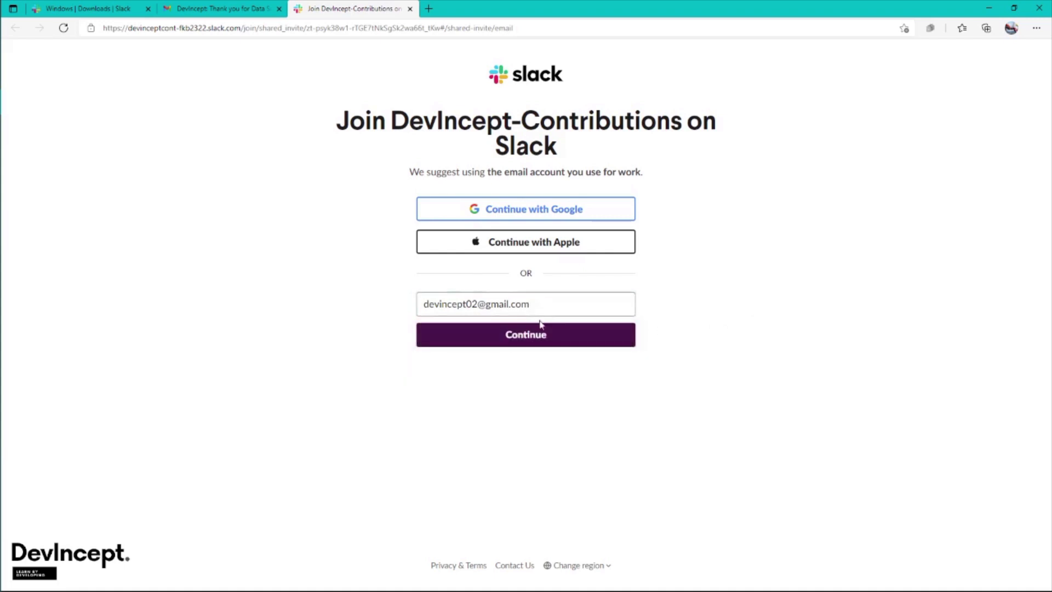
pyautogui.click(531, 336)
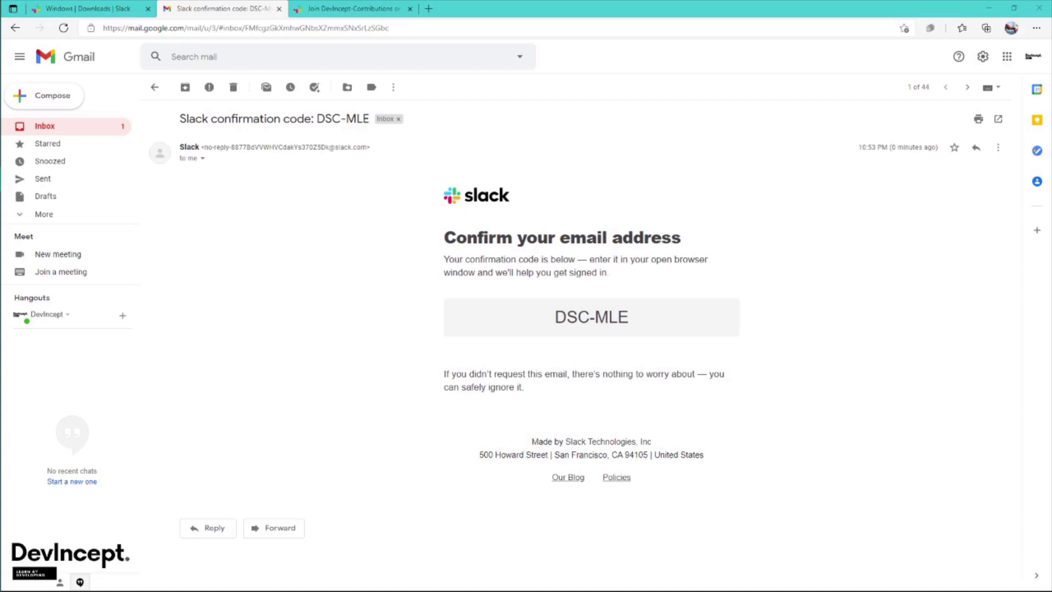
pyautogui.hotkey('ctrl', 'Tab')
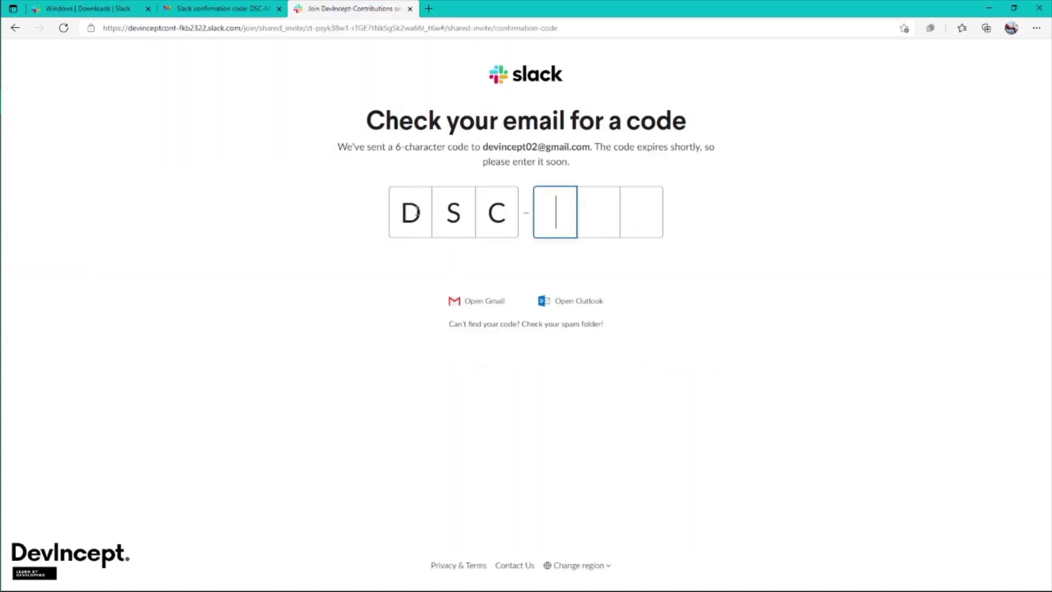
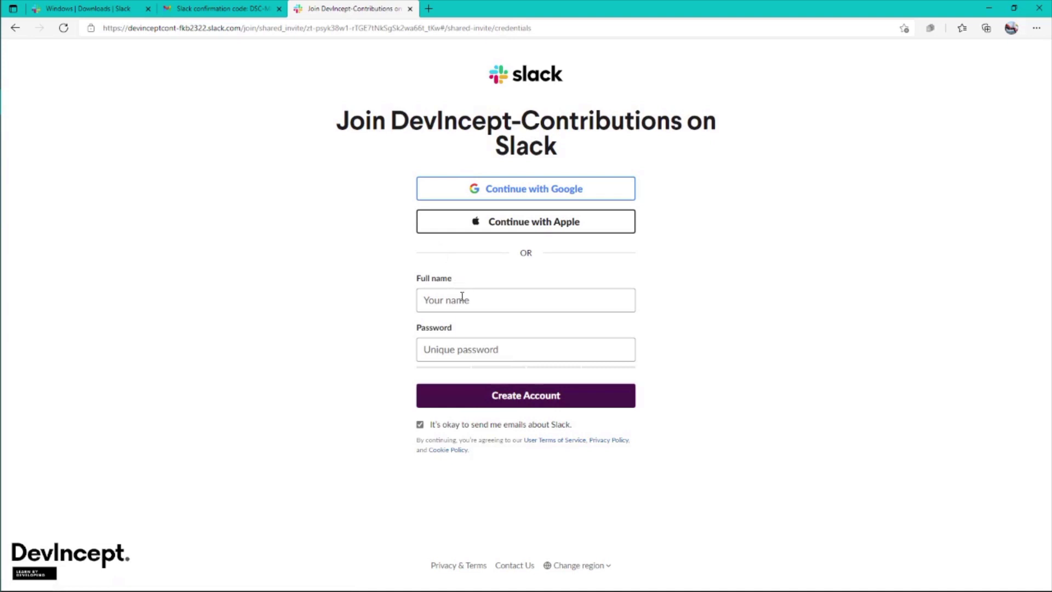
# Step: Create the Slack account with full name DevIncept and a password
pyautogui.click(462, 300)
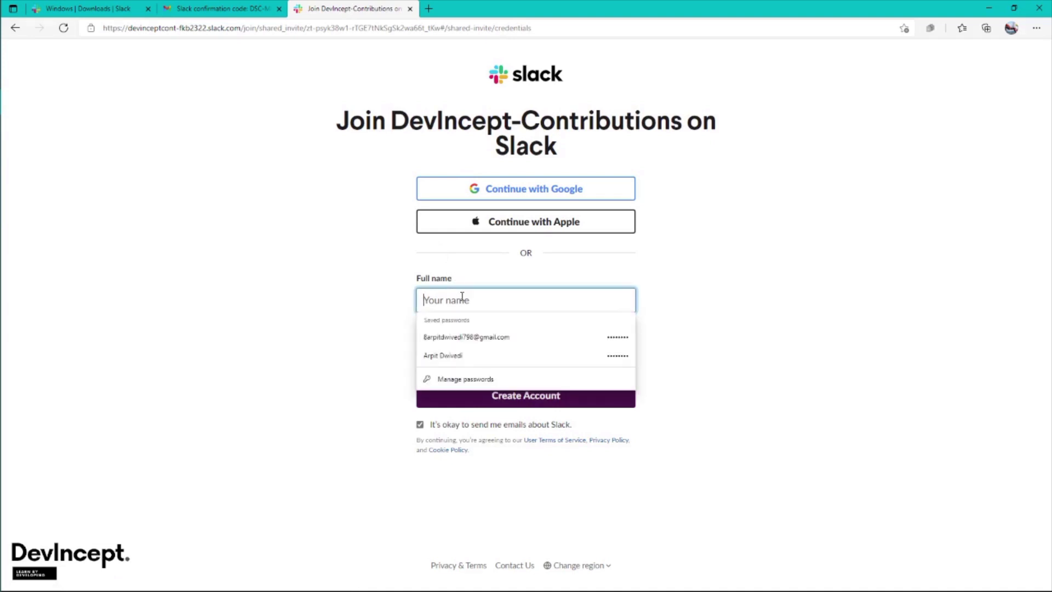
pyautogui.write('DEv')
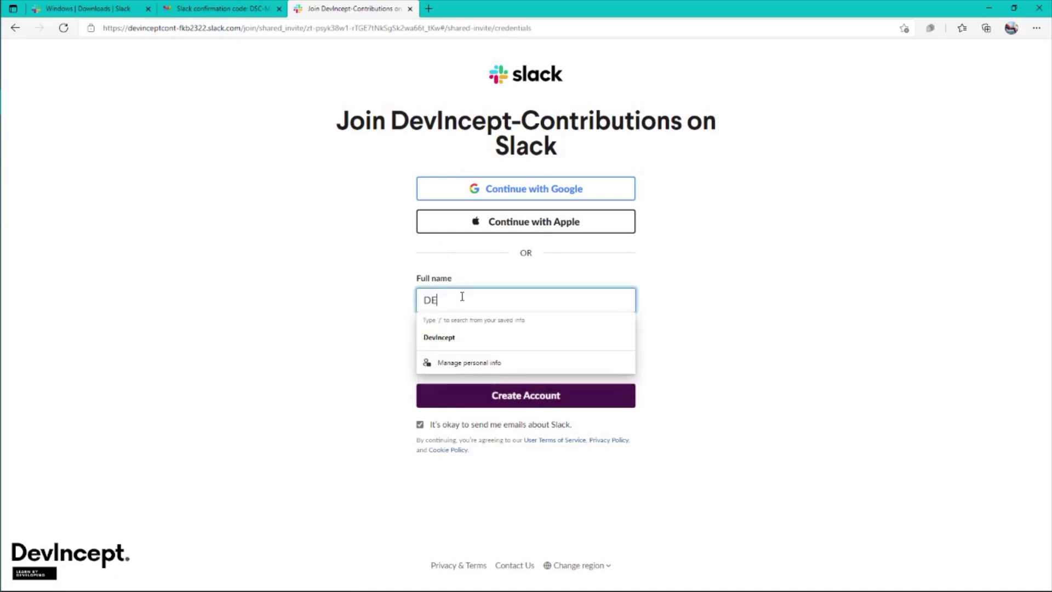
pyautogui.click(461, 337)
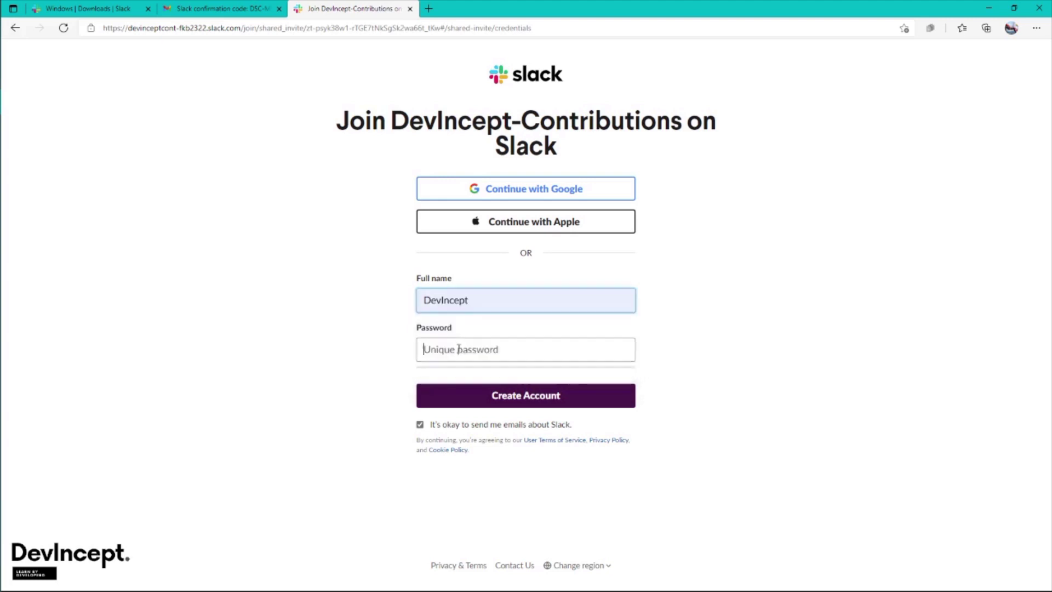
pyautogui.click(459, 349)
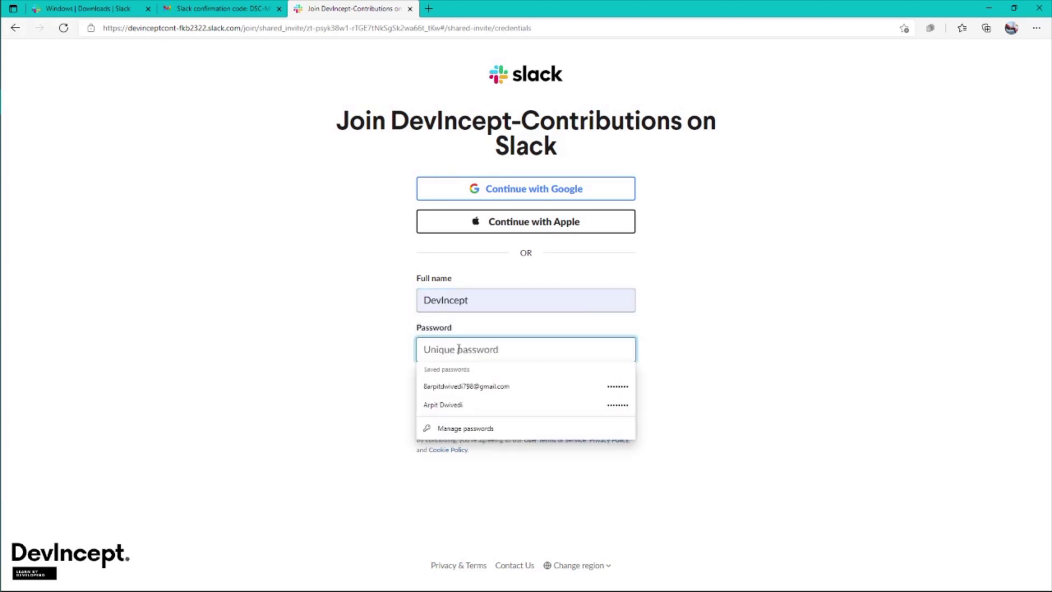
pyautogui.write('•••••••••••••')
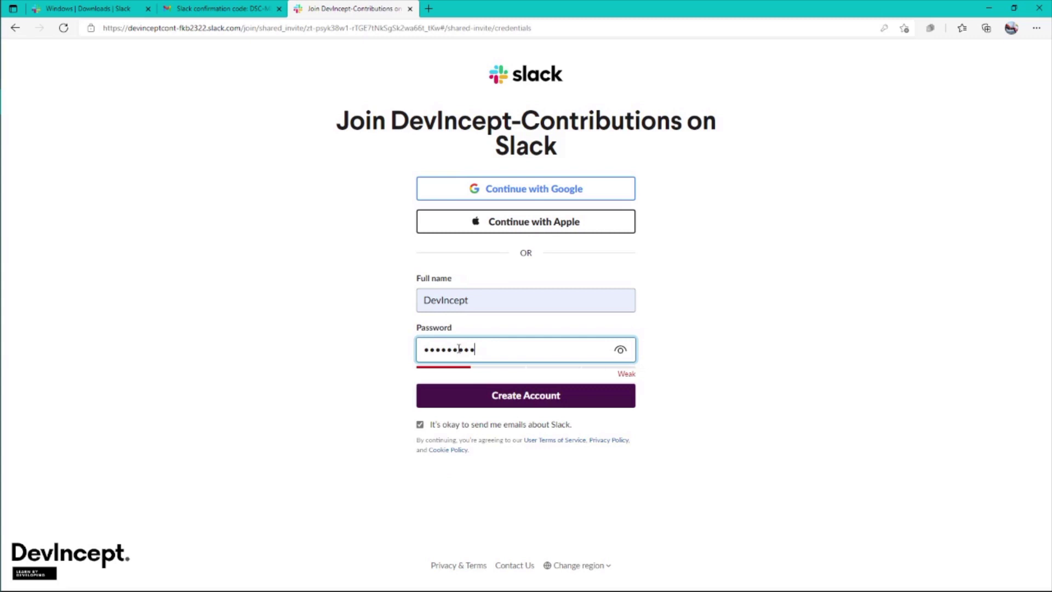
pyautogui.write('•')
pyautogui.click(493, 399)
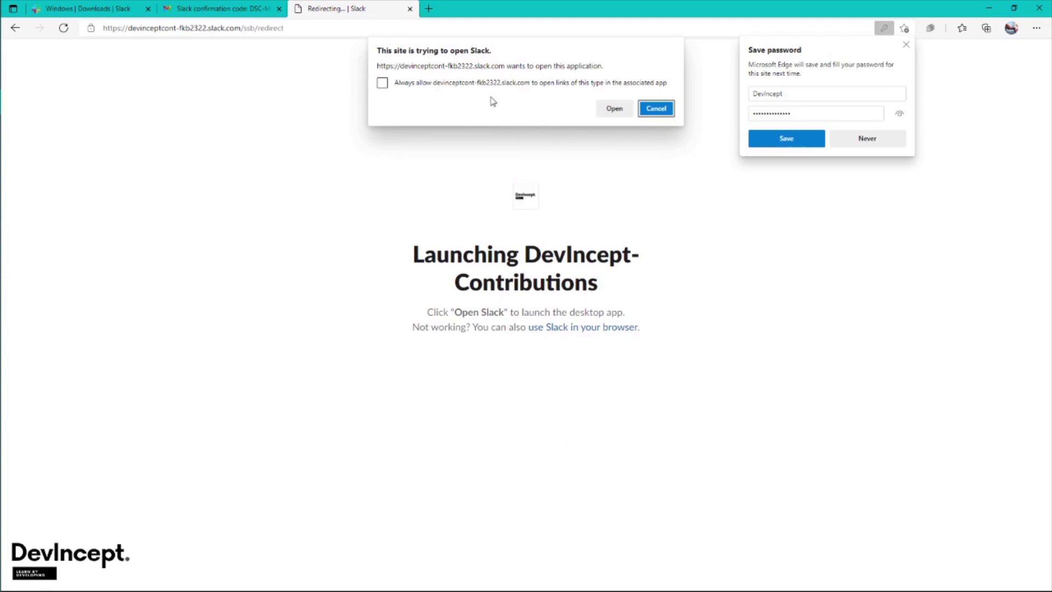
# Step: Open the workspace in the desktop app and send 'Hi everyone!' in #introduction
pyautogui.click(610, 110)
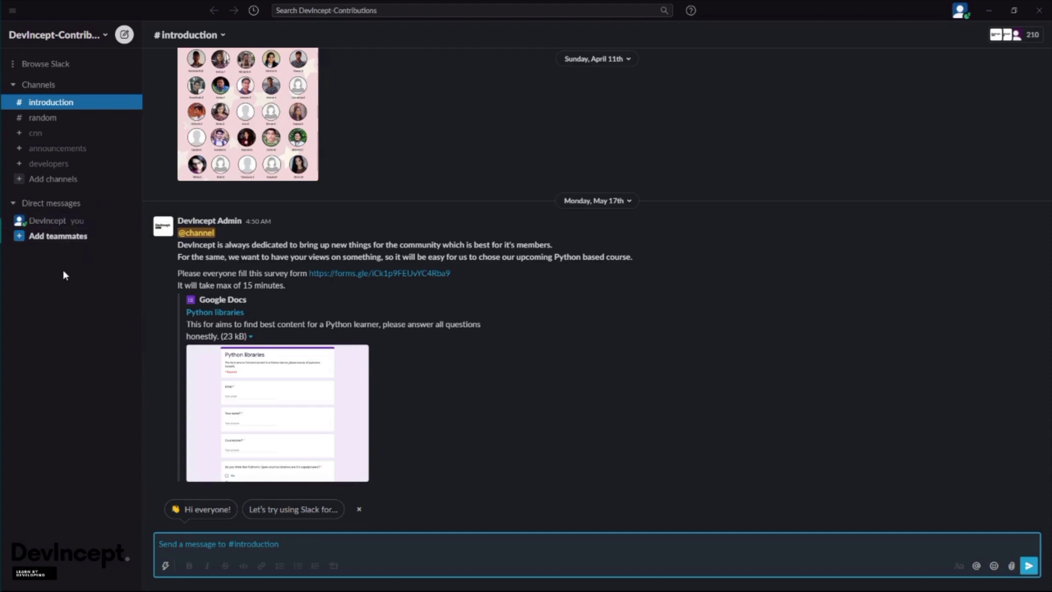
pyautogui.click(38, 121)
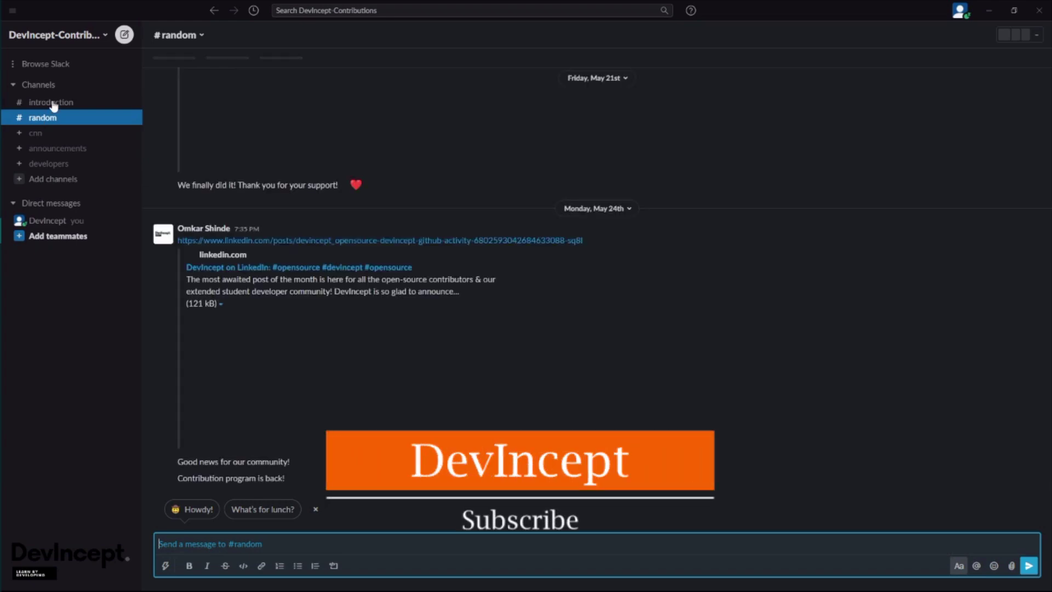
pyautogui.click(60, 106)
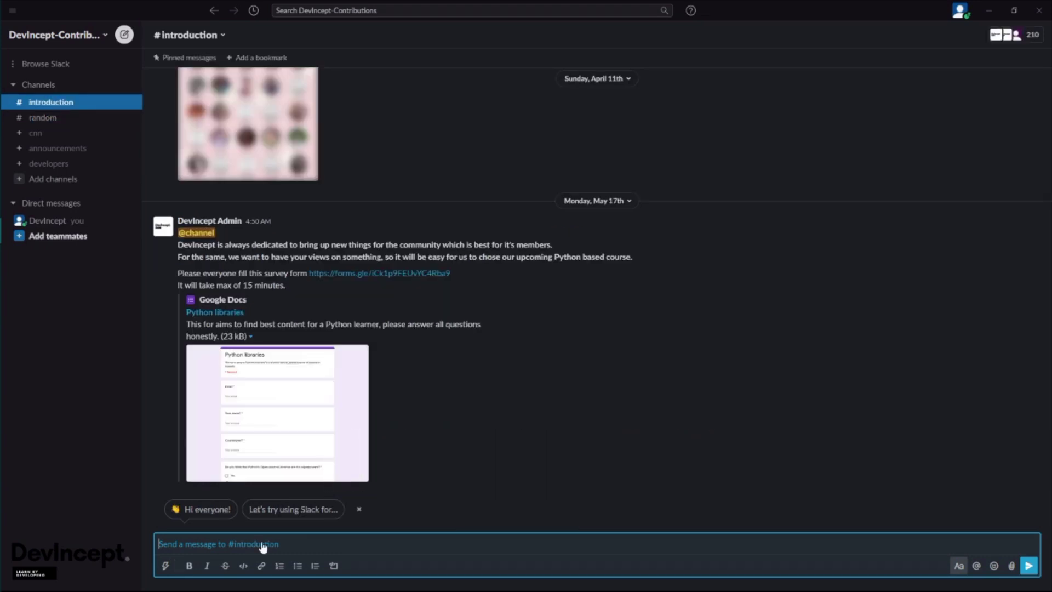
pyautogui.click(210, 510)
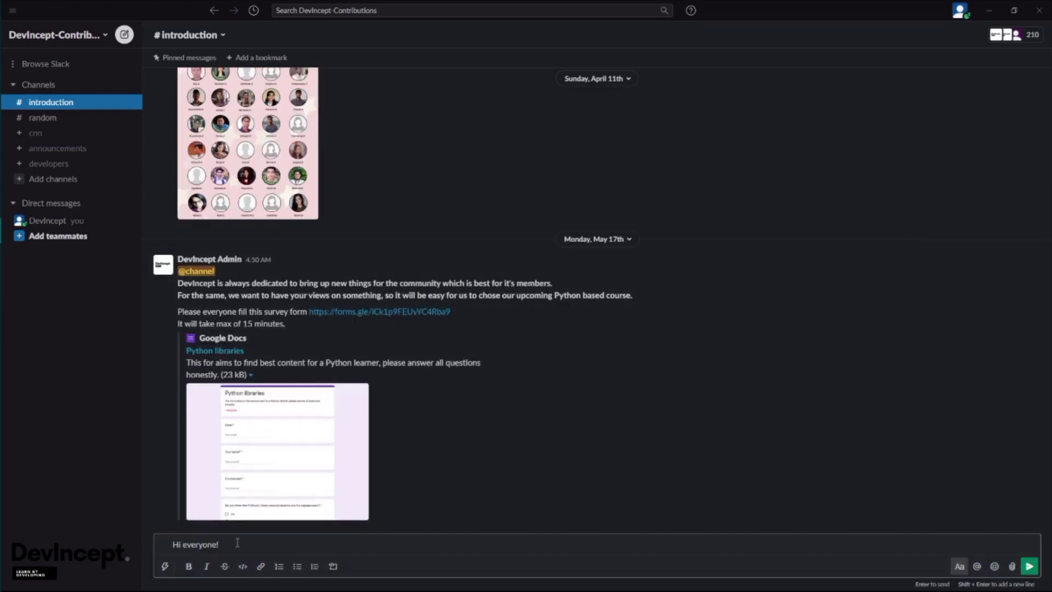
pyautogui.press('Return')
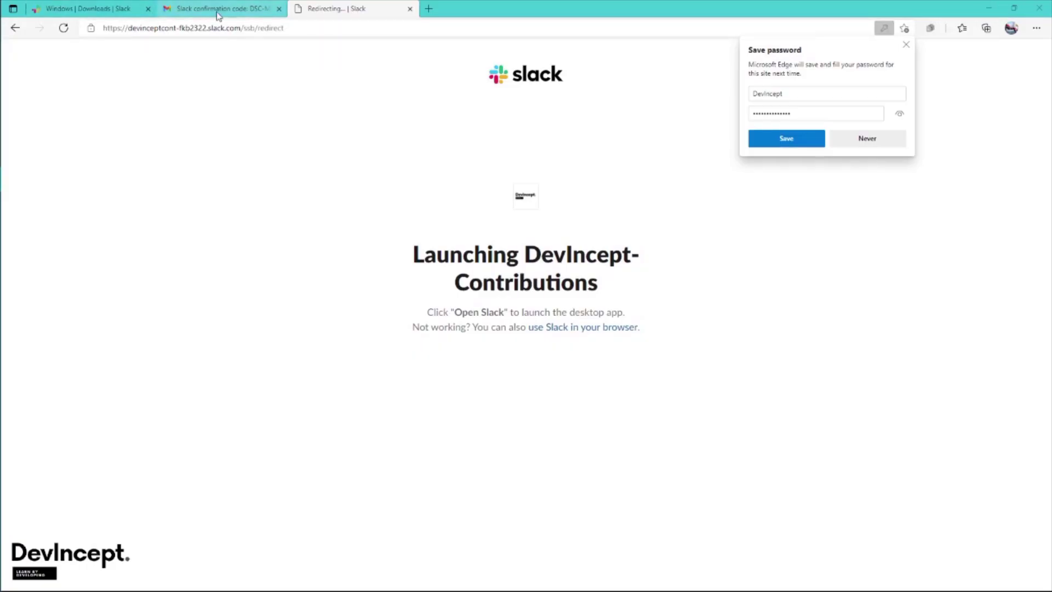
# Step: Return to the Gmail acceptance email and highlight the requested name 'DevIncept DS' in step 3
pyautogui.click(217, 10)
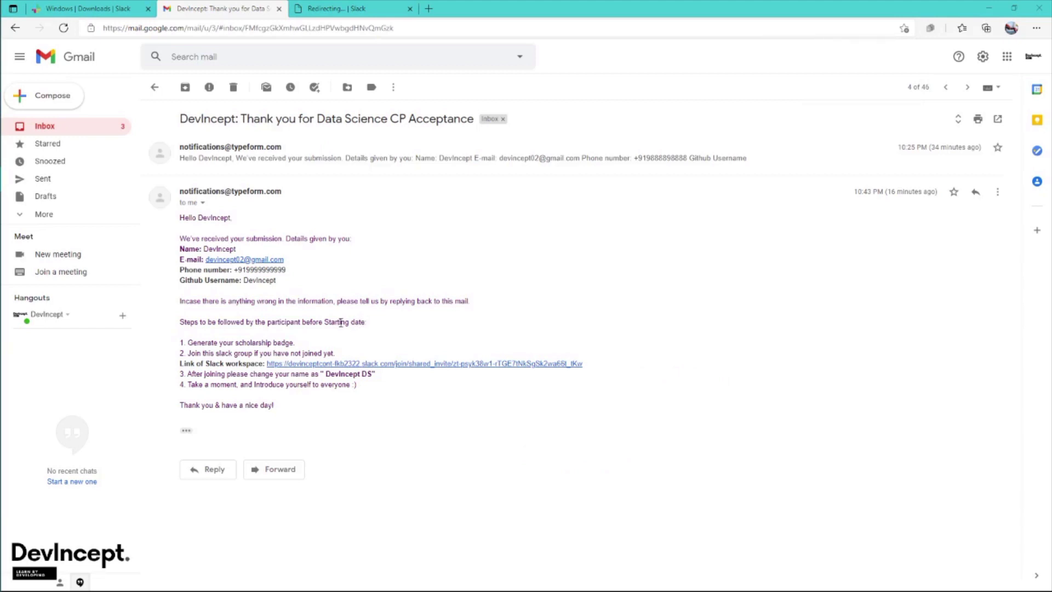
pyautogui.moveTo(378, 373); pyautogui.dragTo(190, 383)
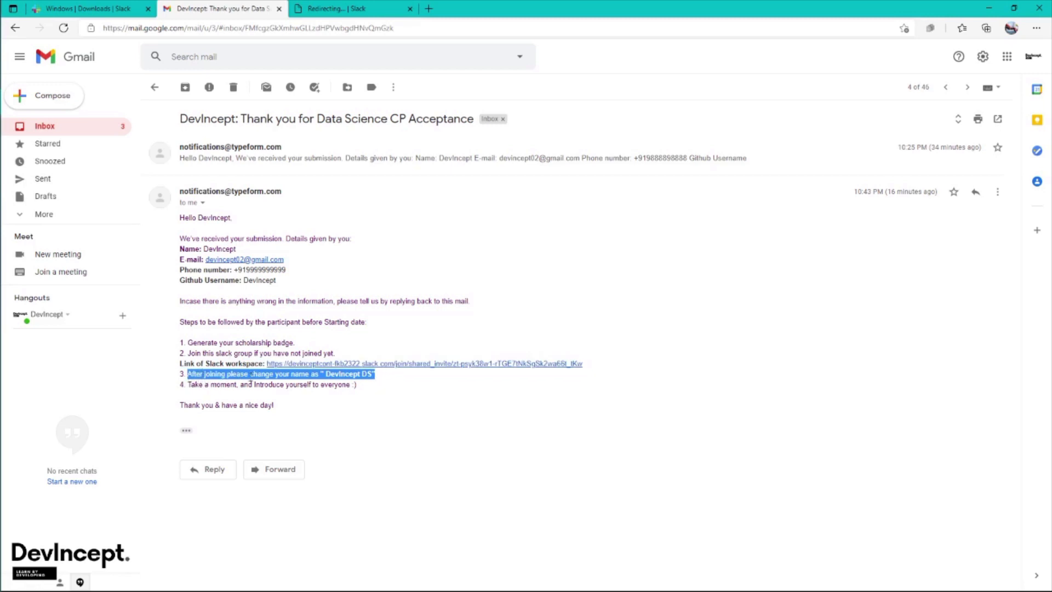
pyautogui.click(363, 376)
pyautogui.moveTo(363, 376)
pyautogui.mouseDown()
pyautogui.moveTo(375, 375)
pyautogui.moveTo(361, 374)
pyautogui.mouseUp()
pyautogui.click(374, 392)
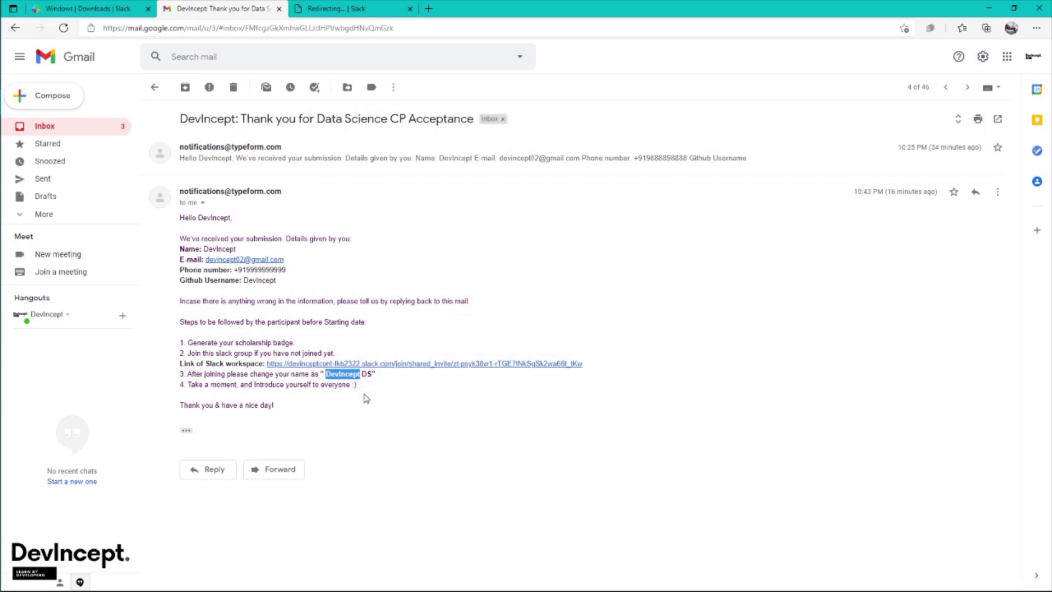
pyautogui.click(366, 398)
pyautogui.moveTo(363, 373); pyautogui.dragTo(374, 374)
pyautogui.click(364, 389)
pyautogui.moveTo(327, 376); pyautogui.dragTo(373, 375)
# Step: Back in Slack, open your own profile from the account menu and check the display name DevIncept
pyautogui.hotkey('alt', 'Tab')
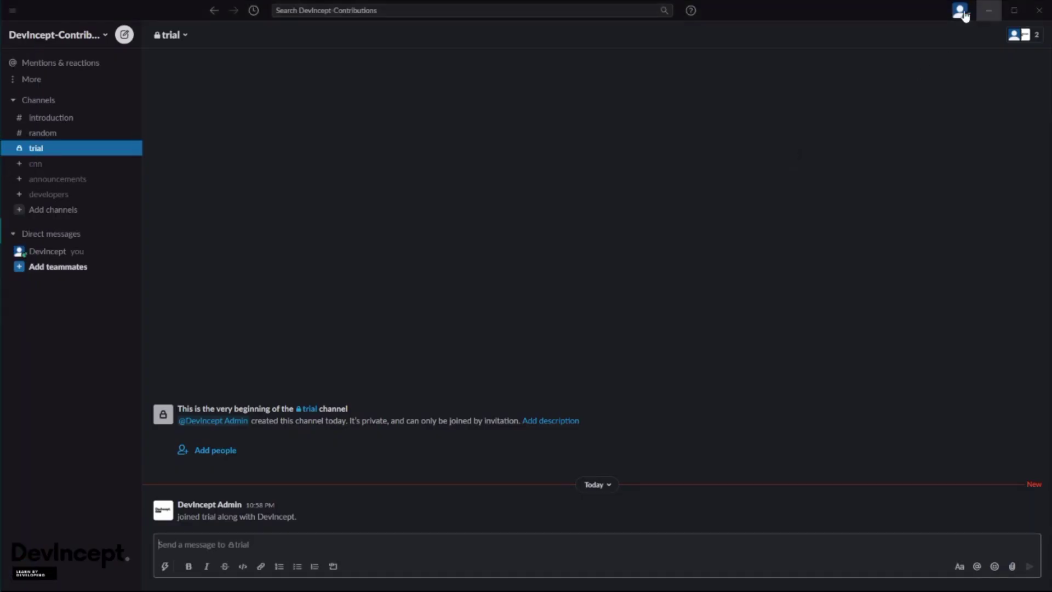
pyautogui.click(962, 12)
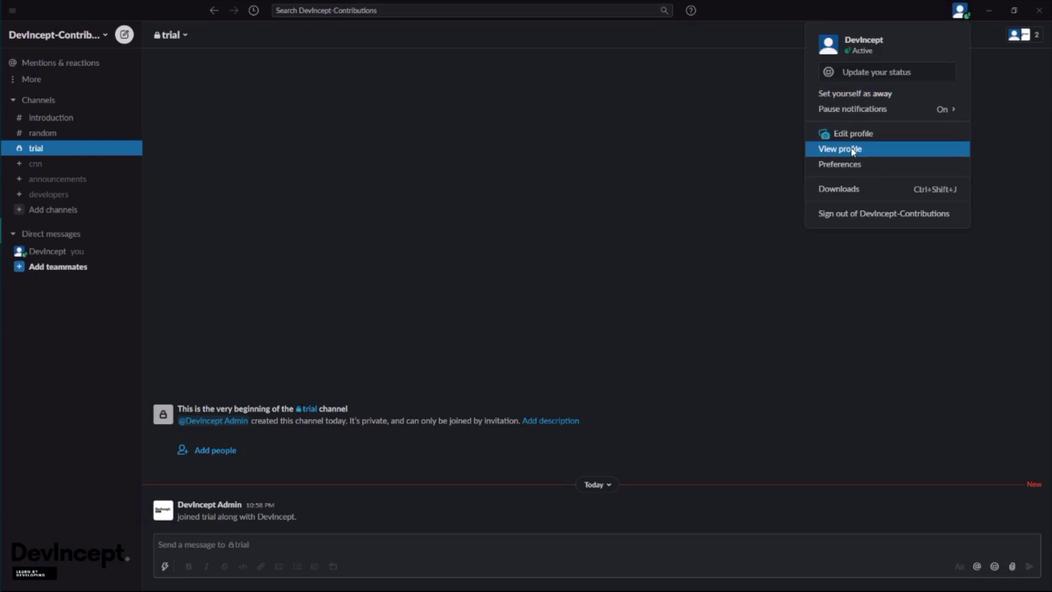
pyautogui.click(853, 152)
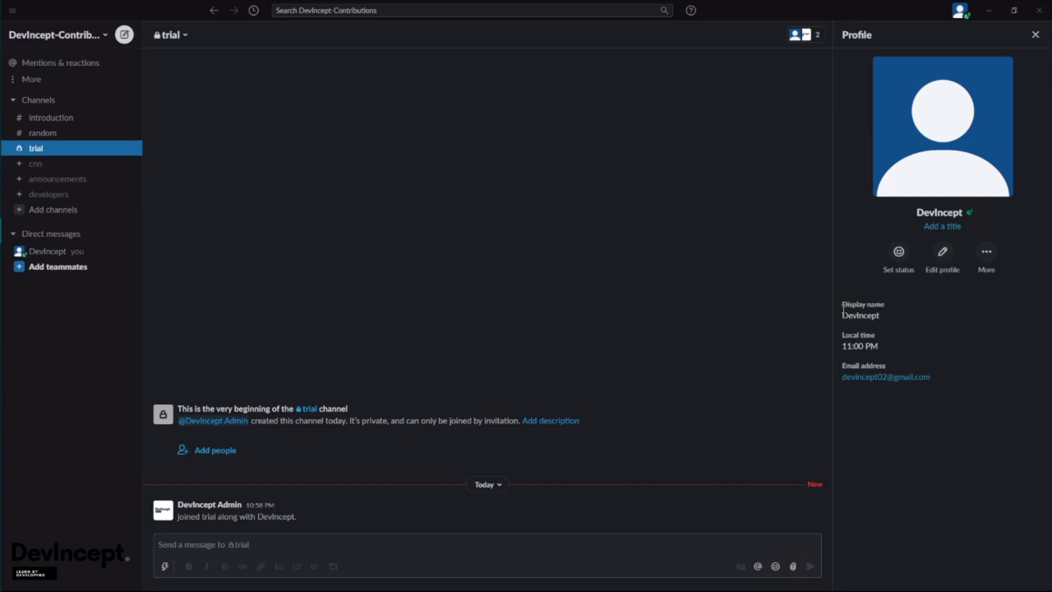
pyautogui.moveTo(845, 316); pyautogui.dragTo(881, 320)
pyautogui.click(907, 318)
# Step: Edit the profile to change the display name from 'DevIncept' to 'DevIncept DS', save, and close the profile panel
pyautogui.click(943, 252)
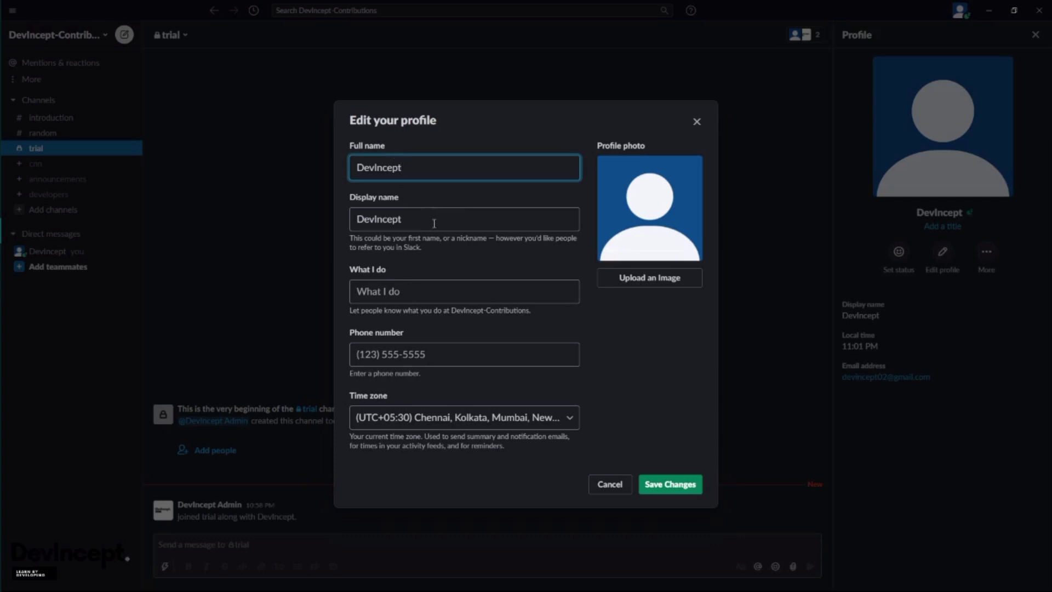
pyautogui.moveTo(434, 223); pyautogui.dragTo(352, 221)
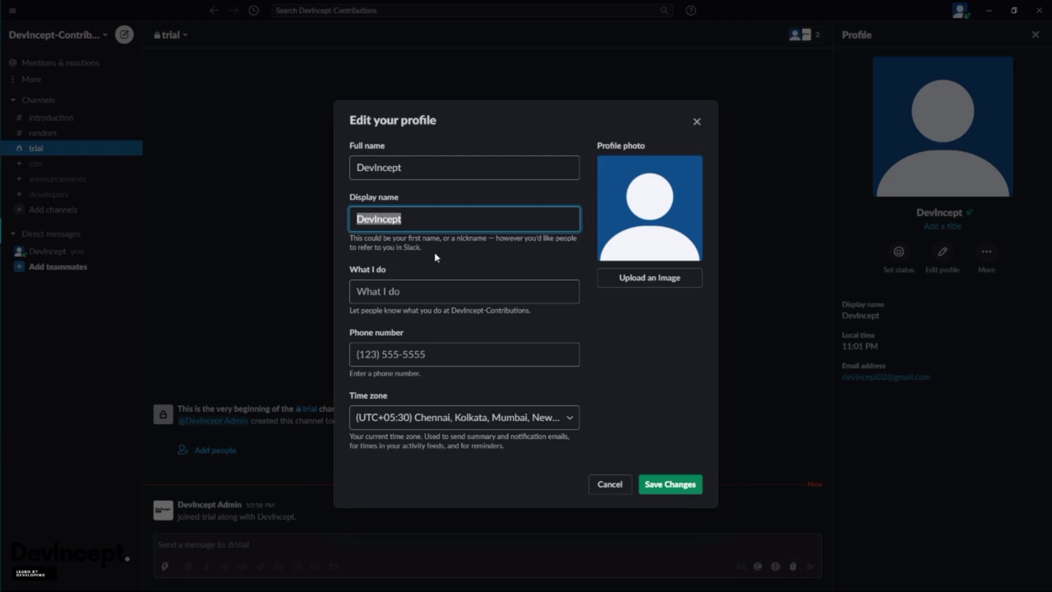
pyautogui.press('Right')
pyautogui.write('DS')
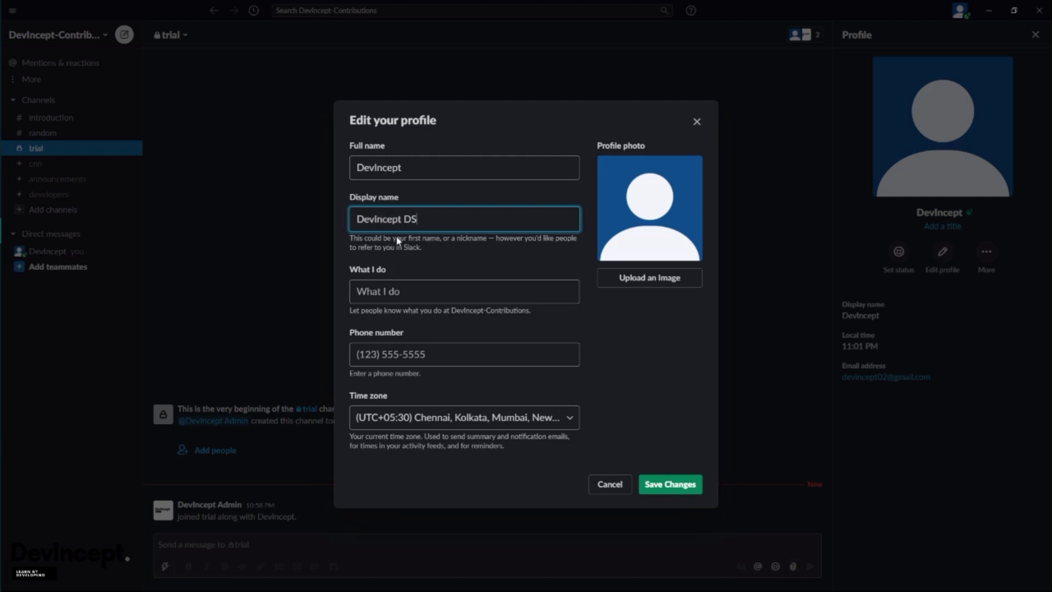
pyautogui.click(401, 359)
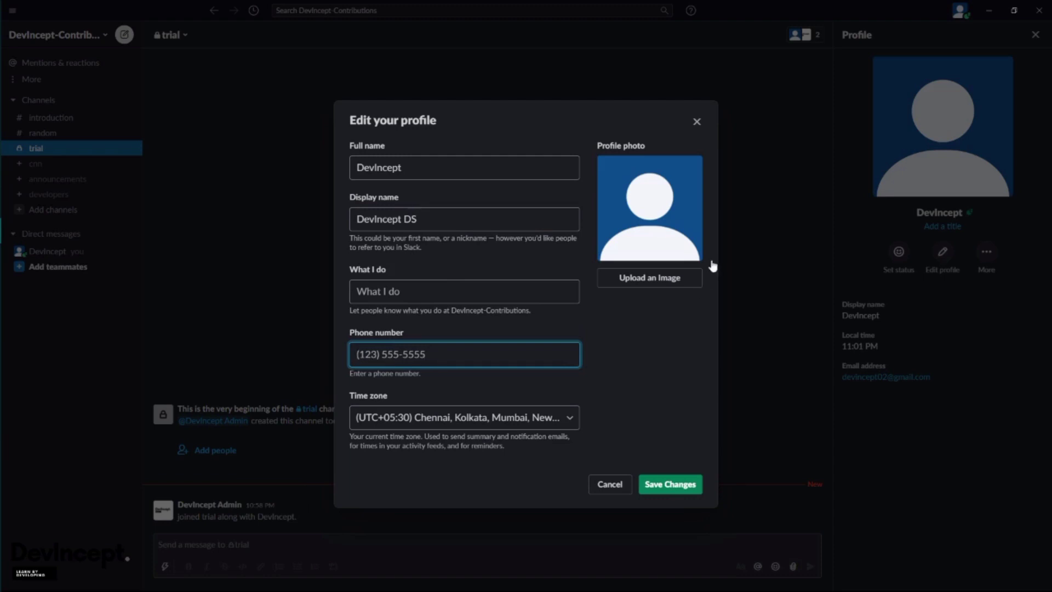
pyautogui.click(659, 487)
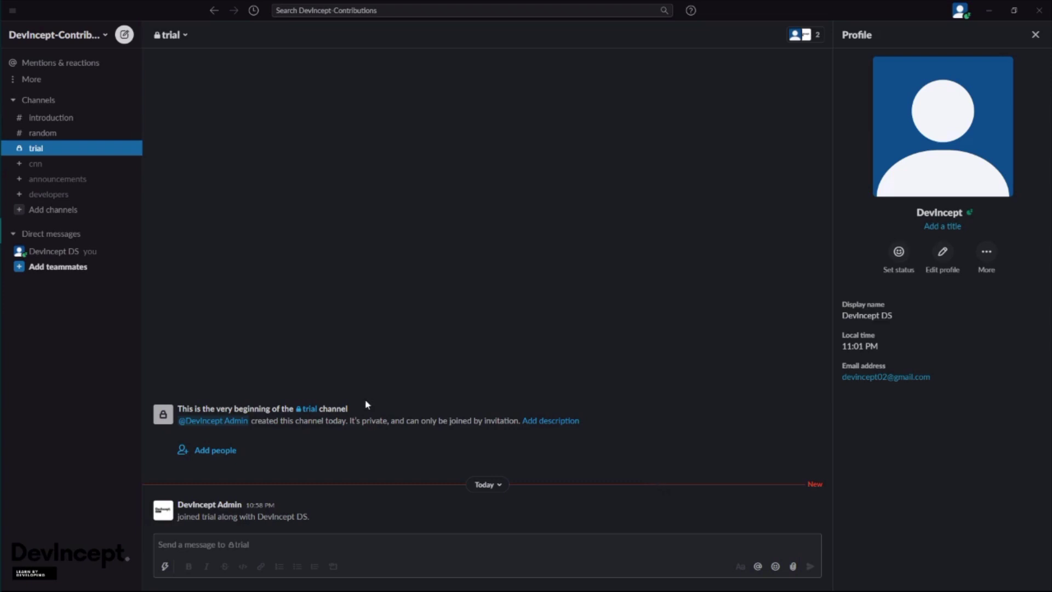
pyautogui.click(1036, 35)
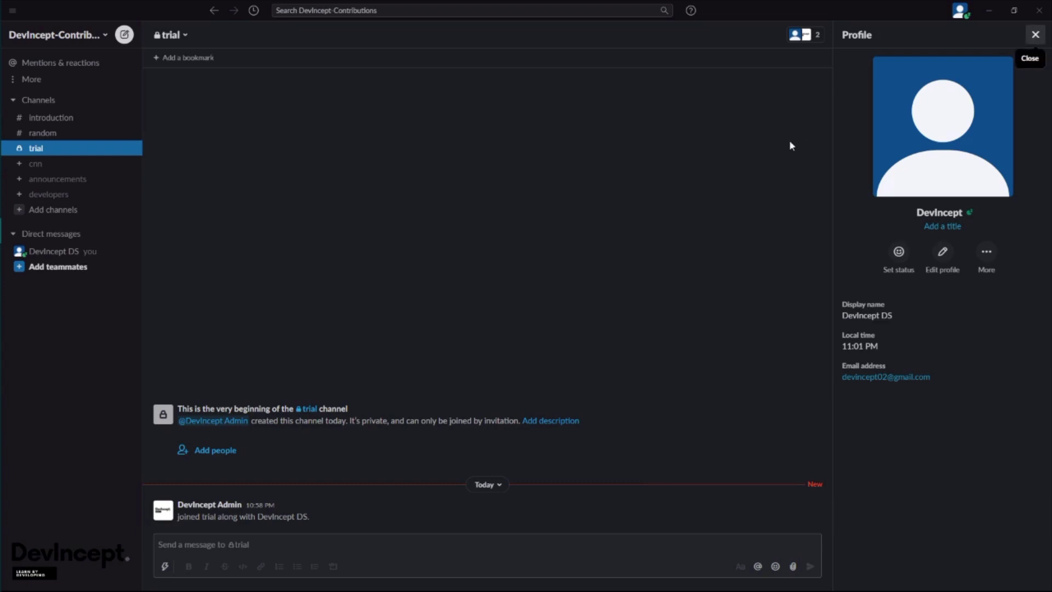